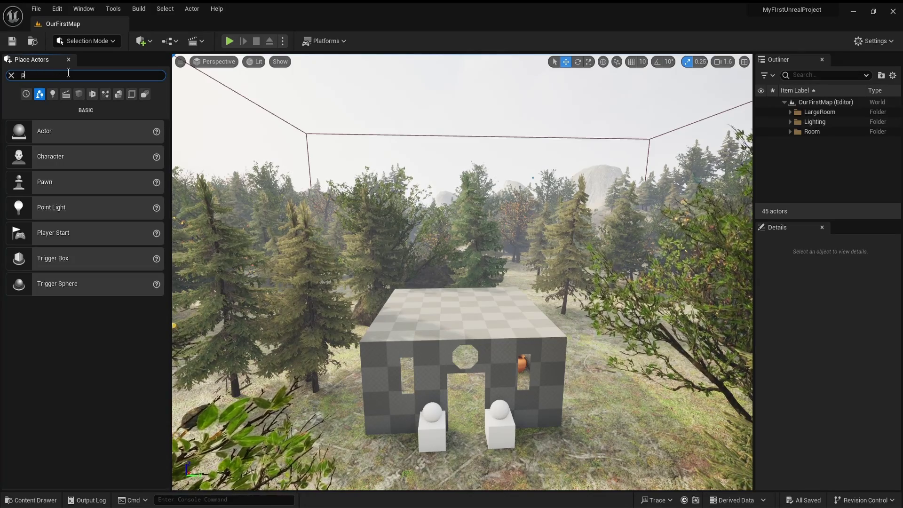
Step: Find the Post Process Volume actor, place it near the room's front, and enlarge it to about 10 scale on each axis
type("ost process")
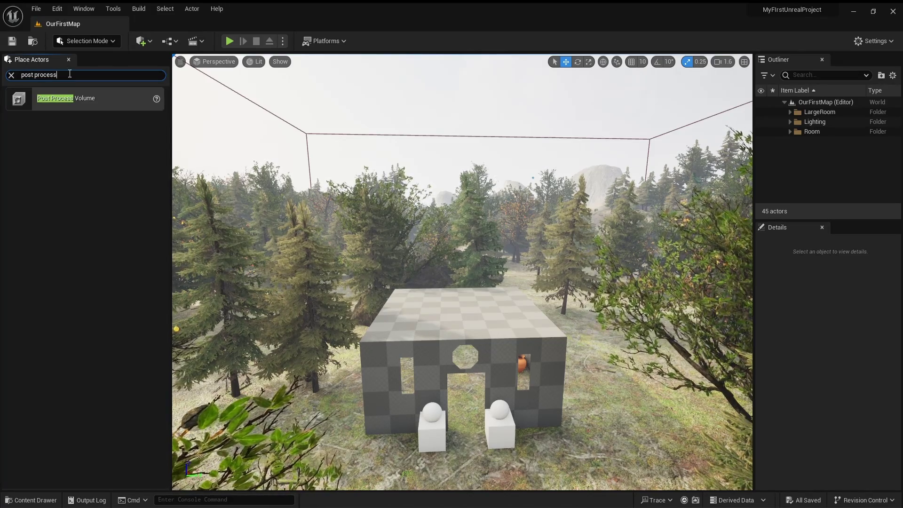
left_click_drag(414, 269, 524, 376)
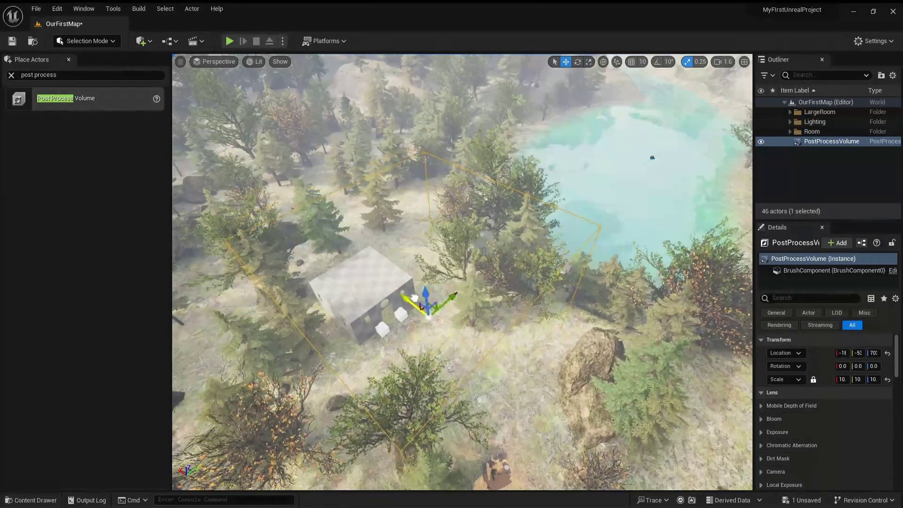
key("w")
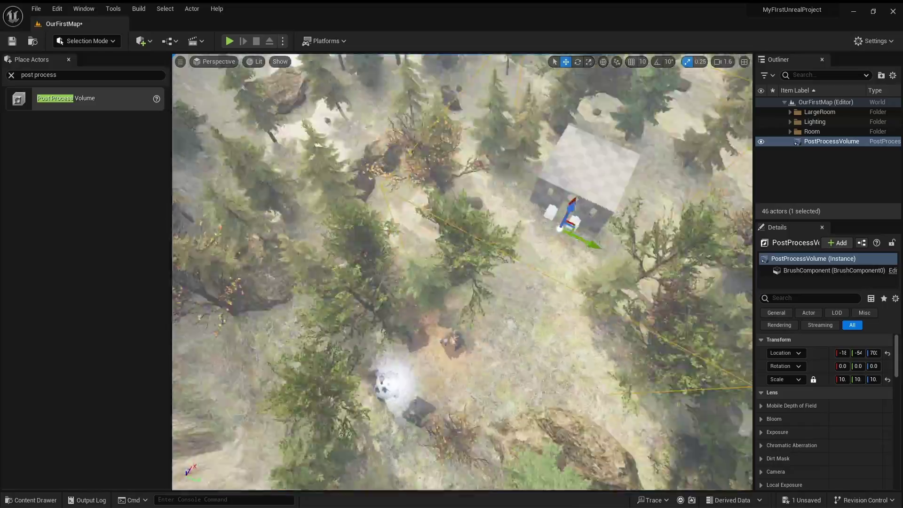
right_click_drag(463, 272, 471, 211)
Step: Play the level briefly to check how the lighting looks in game, and stop
left_click(230, 41)
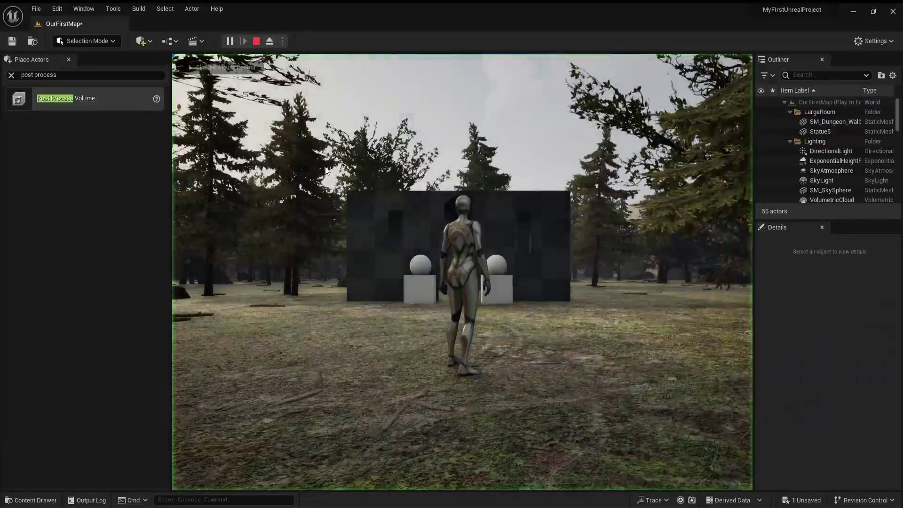
key("Escape")
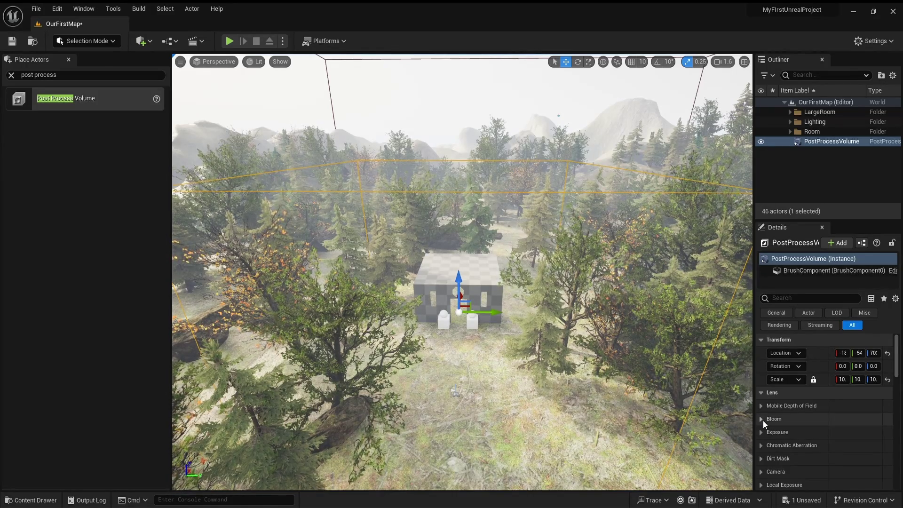
Step: Expand the post process volume's Exposure settings and look over its EV100 options
scroll(765, 418, "down", 2)
left_click(761, 385)
scroll(771, 405, "down", 2)
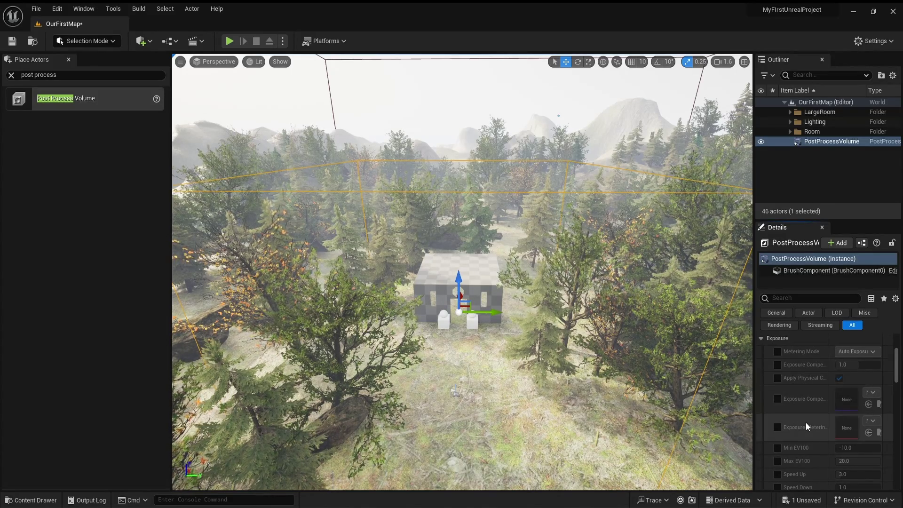
scroll(807, 426, "down", 1)
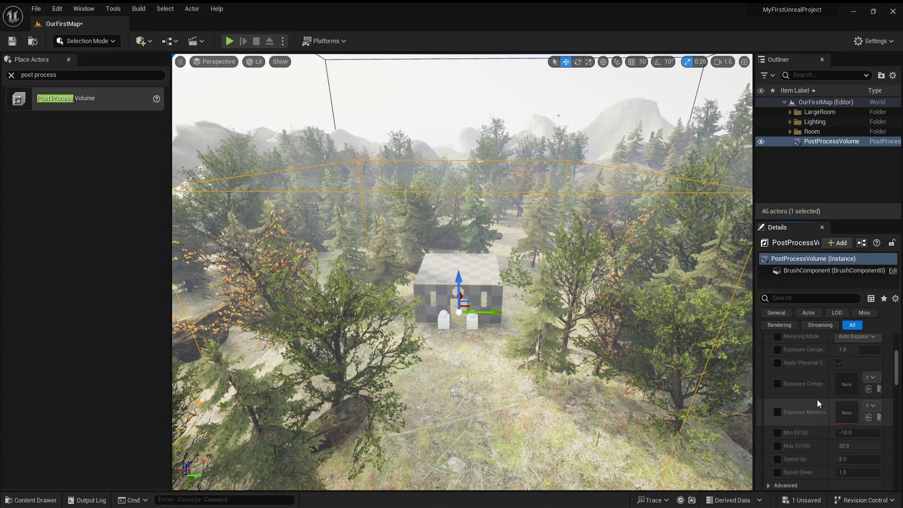
Step: Play the level and move the character around facing the room to observe the automatic exposure, and stop
left_click(229, 41)
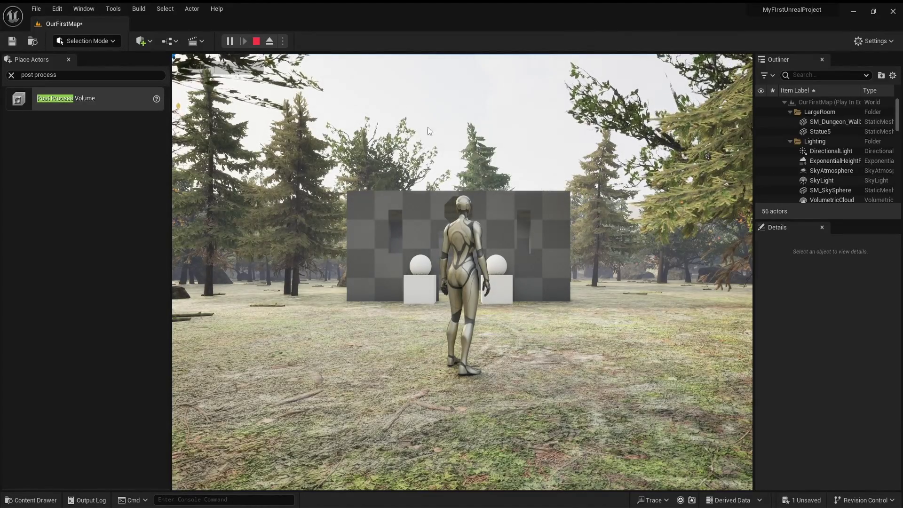
left_click(602, 221)
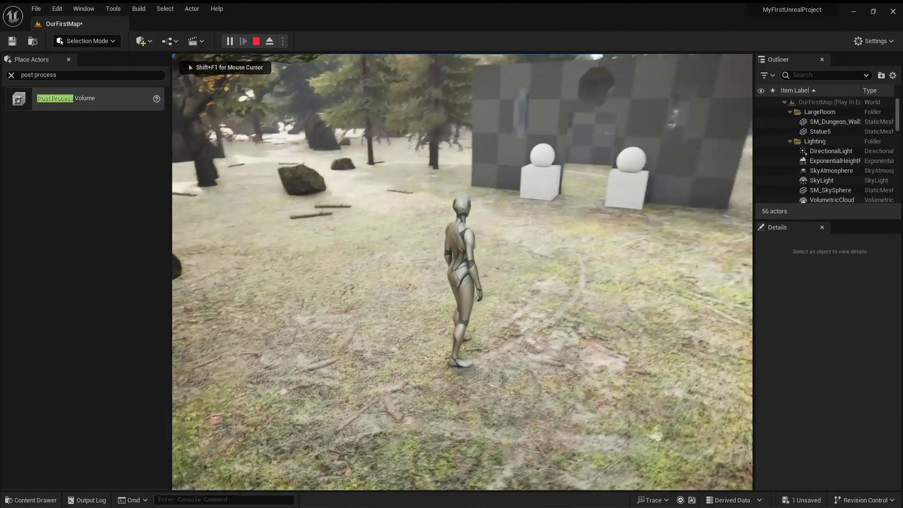
key("w")
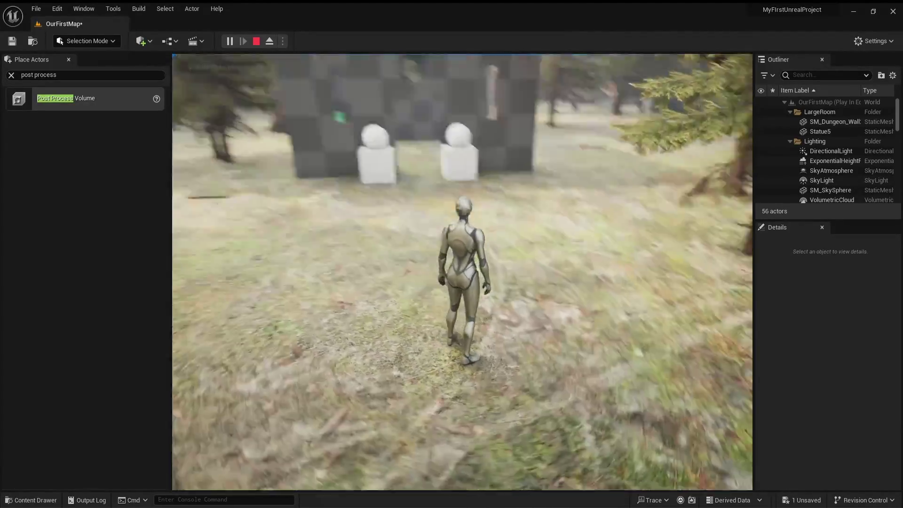
key("Escape")
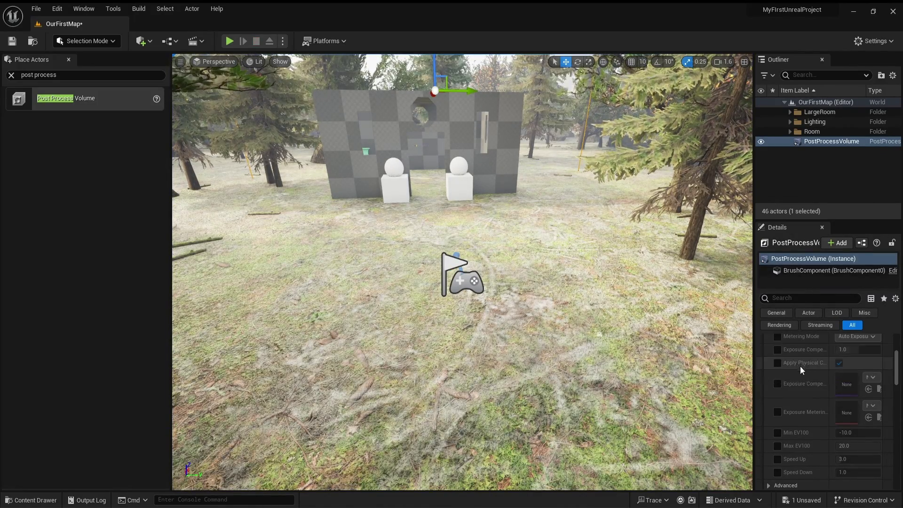
Step: Override the volume's Min EV100 and Max EV100 exposure limits and set both to 0
left_click(779, 433)
left_click(775, 445)
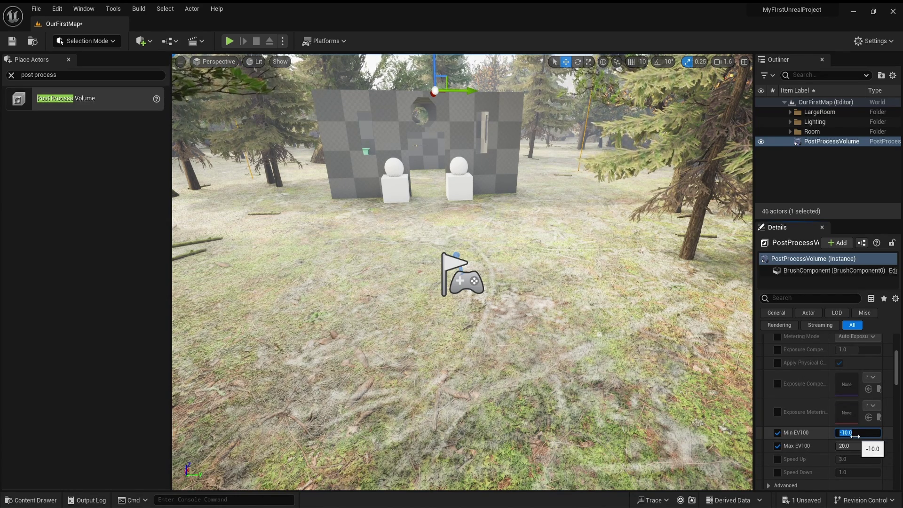
type("0")
key("Return")
mouse_move(495, 325)
right_mouse_down()
mouse_move(450, 280)
mouse_move(391, 283)
mouse_move(492, 316)
right_mouse_up()
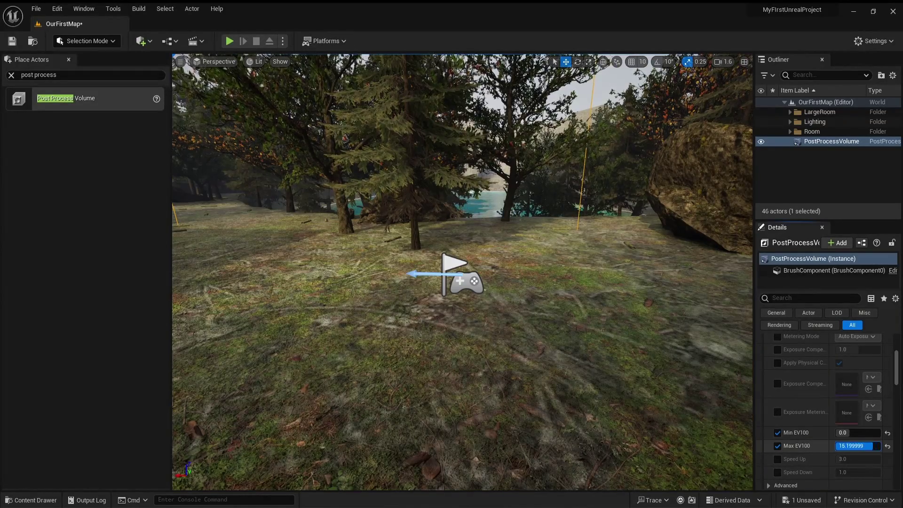
mouse_move(854, 446)
left_mouse_down()
mouse_move(809, 446)
mouse_move(869, 446)
left_mouse_up()
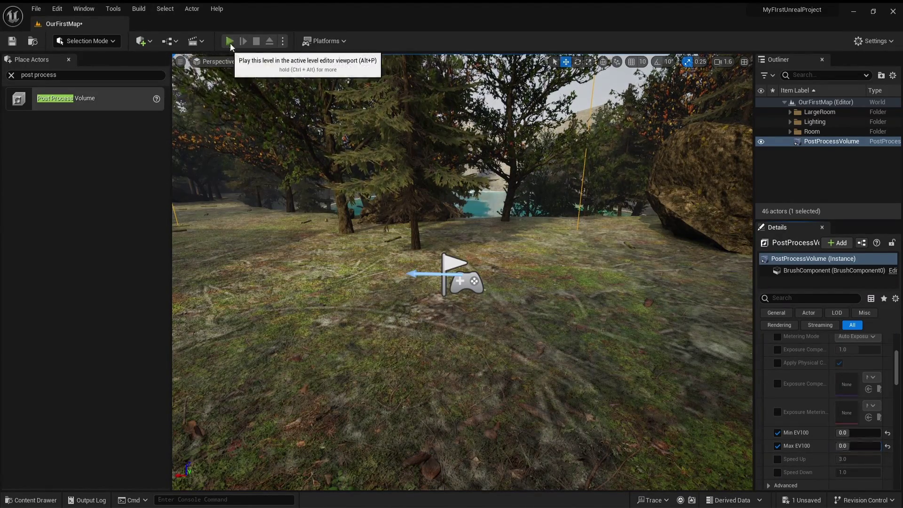
Step: Play the level and run the character around the statues and the room to check the fixed exposure
left_click(231, 42)
left_click(463, 272)
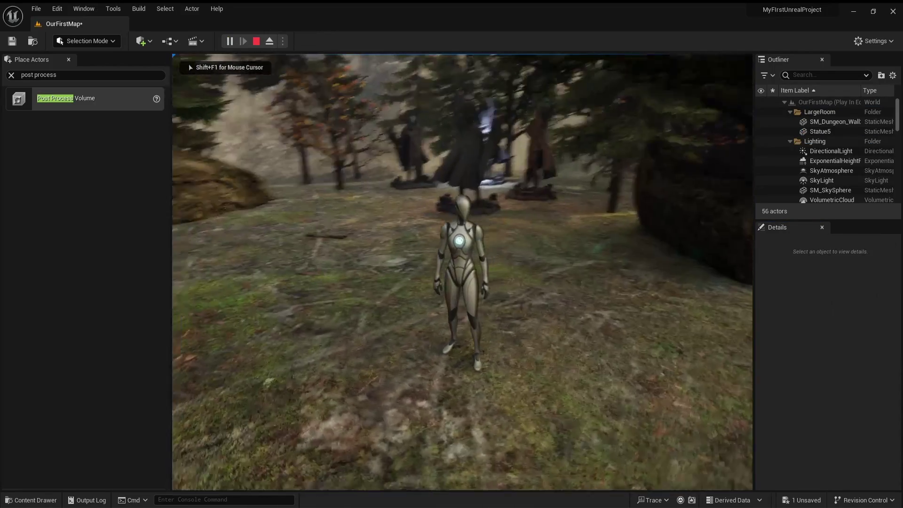
key("w")
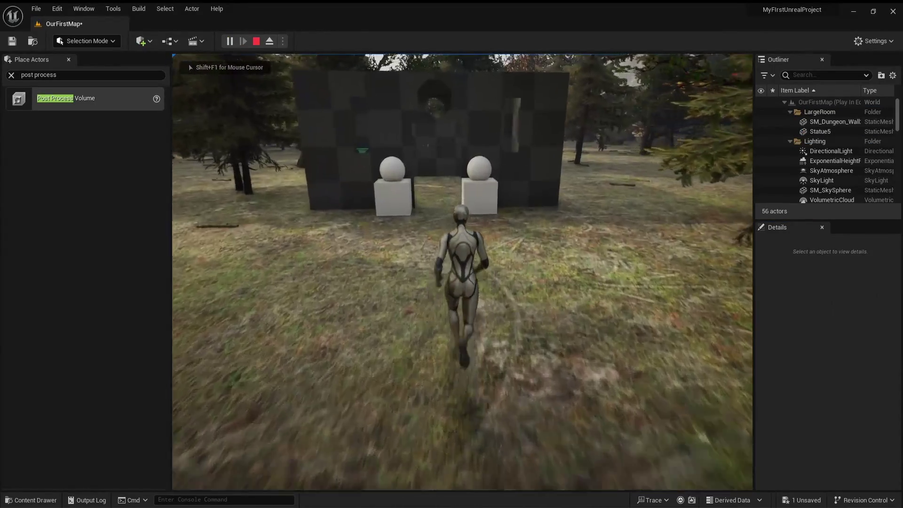
key("d")
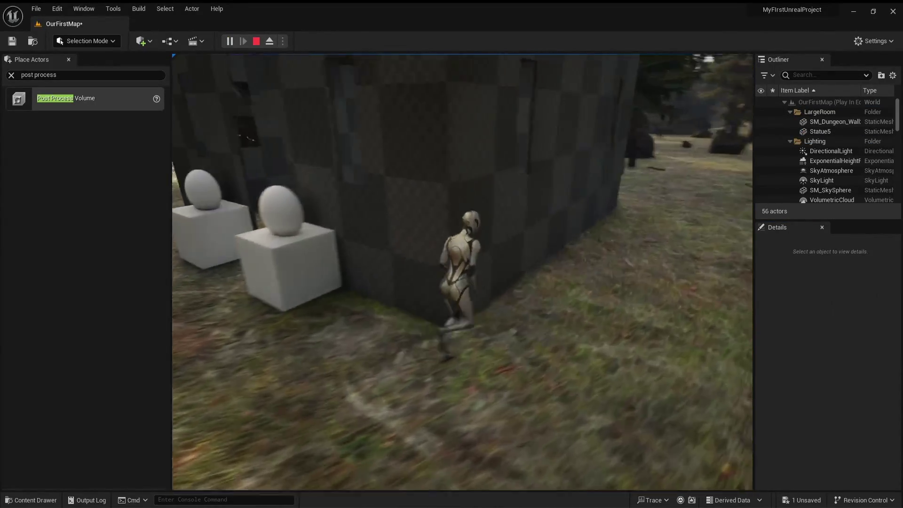
key("w")
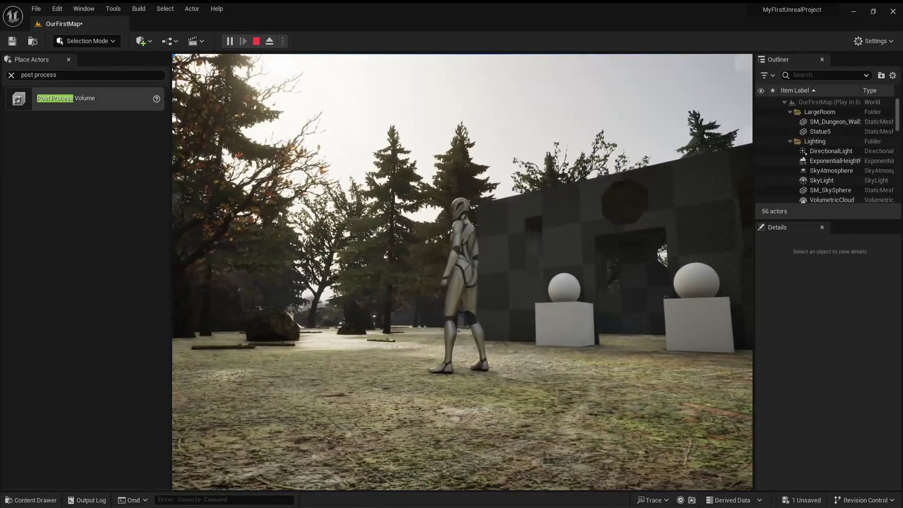
key("s")
key("d")
key("w")
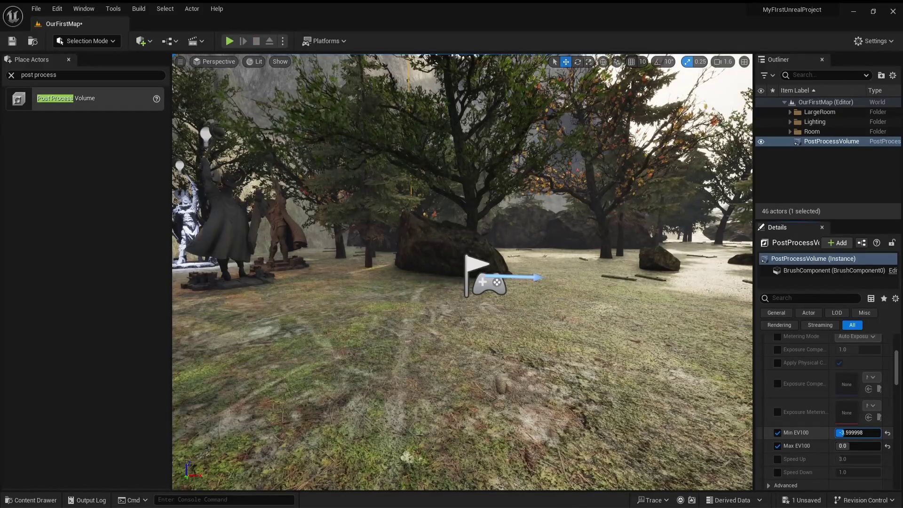
Step: Set the volume's Min EV100 to -1.0 and its Max EV100 to 1.0
type("0")
key("Return")
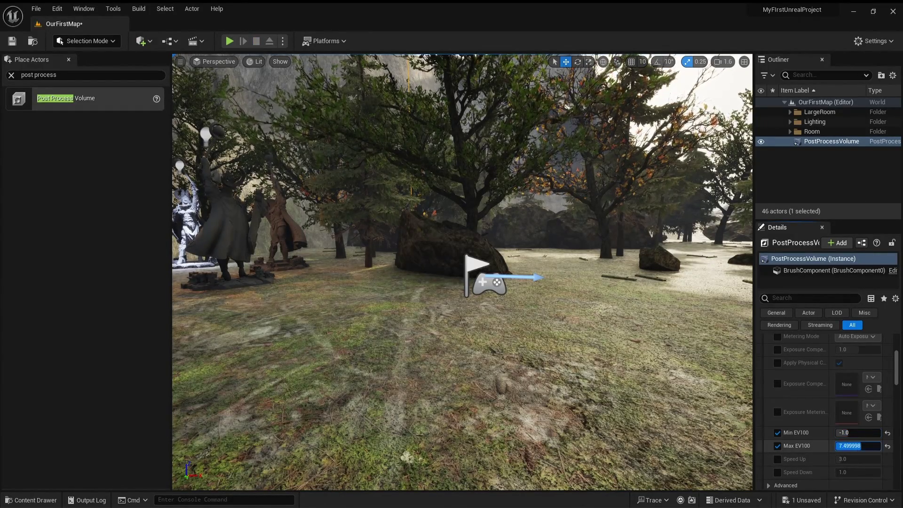
left_click_drag(856, 446, 851, 446)
left_click(859, 446)
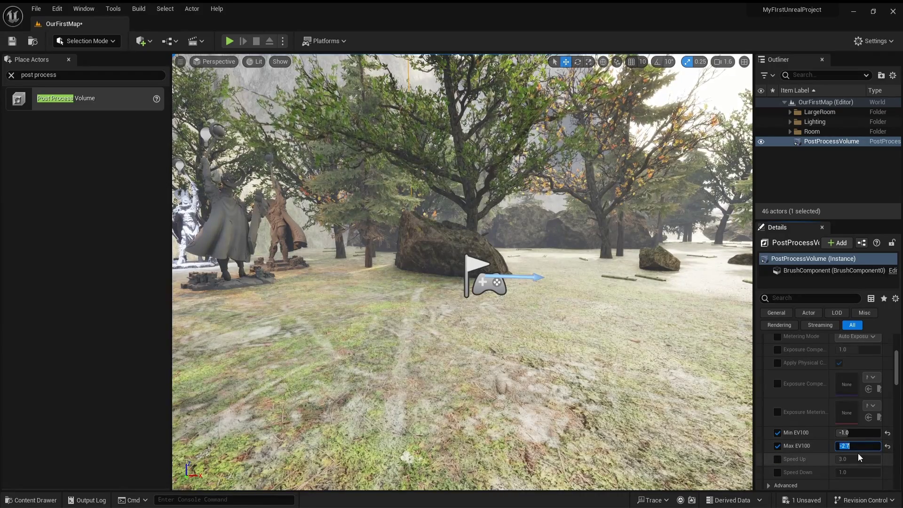
key("Return")
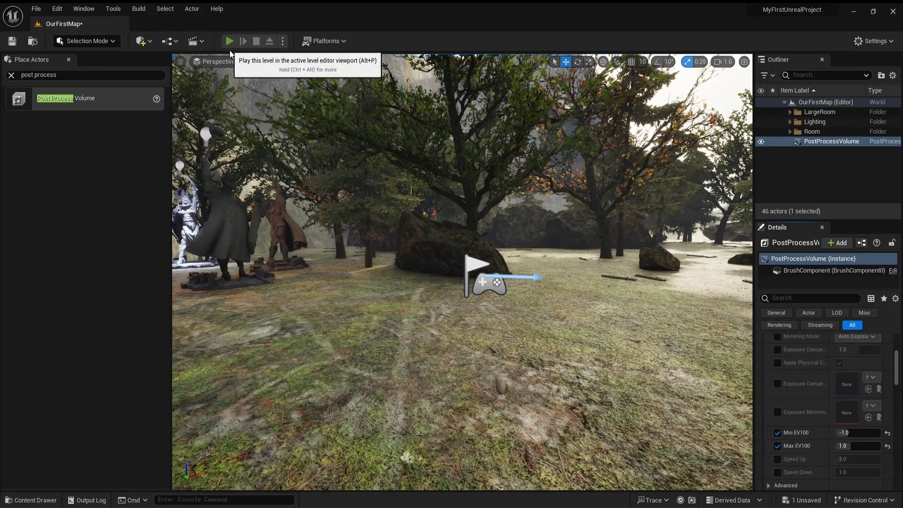
Step: Play the level to check the brightness with the narrow EV100 range, and stop
left_click(230, 42)
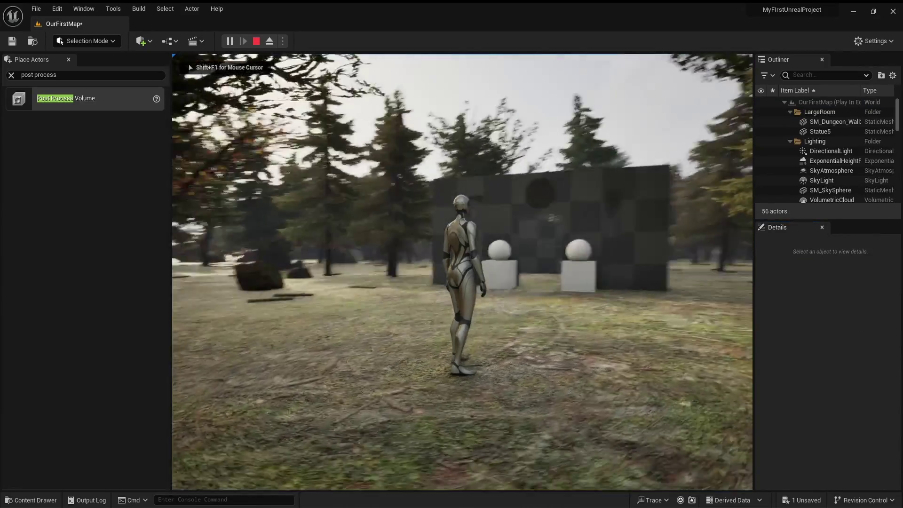
key("Escape")
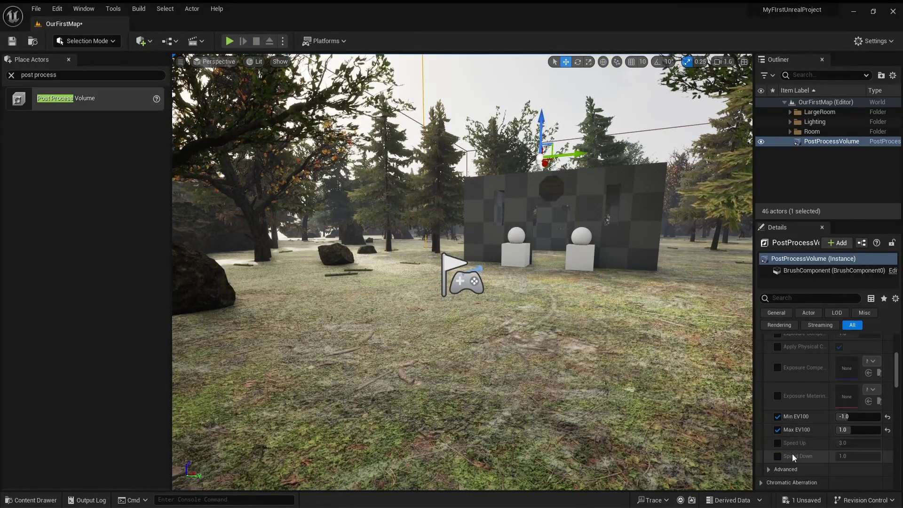
Step: Widen the details area, override the volume's Exposure Compensation, and raise it to 15.0
scroll(792, 433, "up", 1)
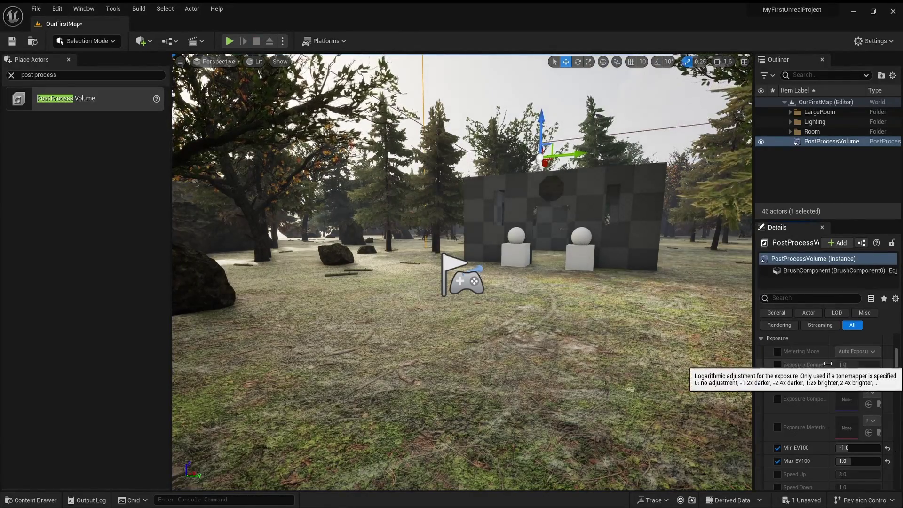
left_click_drag(754, 370, 724, 369)
left_click(748, 366)
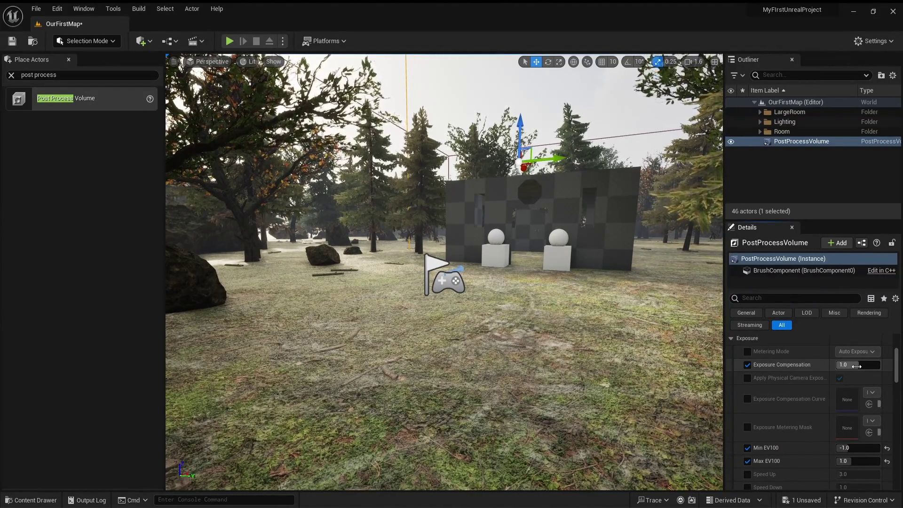
left_click_drag(856, 366, 805, 366)
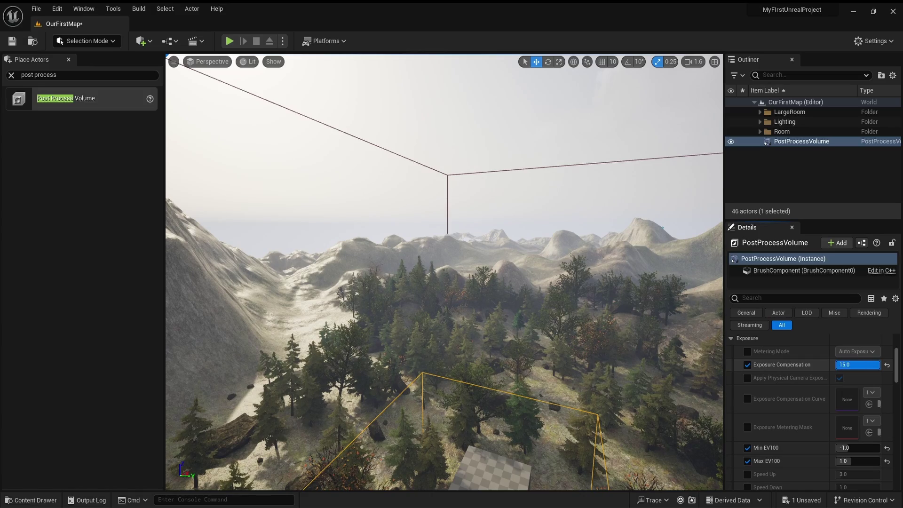
Step: Bring the camera inside the volume and lower its Exposure Compensation to about -2.4
right_click_drag(445, 272, 314, 261)
key("w")
key("q")
key("s")
key("a")
key("d")
left_click_drag(859, 364, 832, 365)
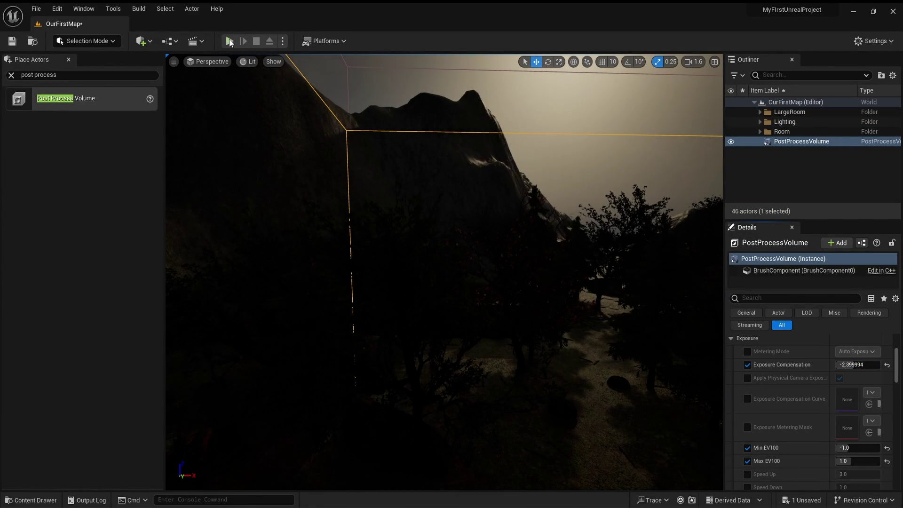
Step: Play the level to compare the brightness inside and outside the volume, and raise its Exposure Compensation to -0.6
left_click(230, 41)
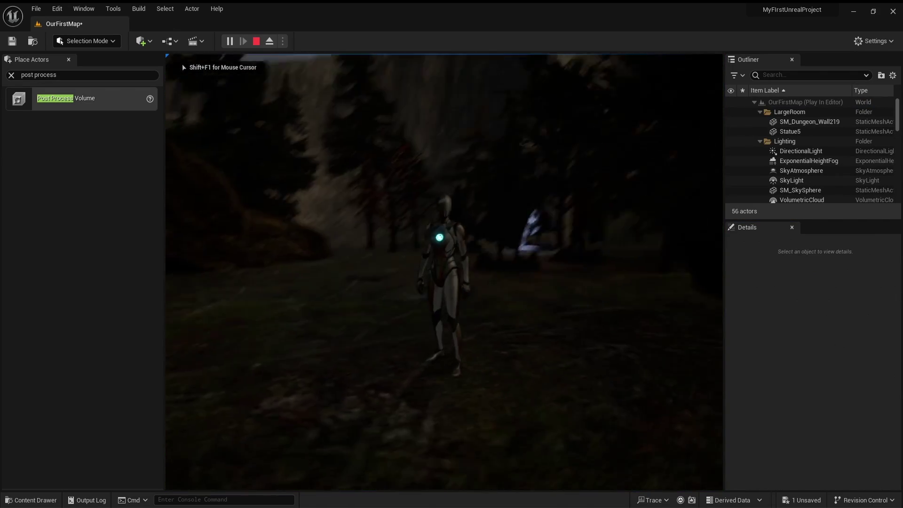
key("w")
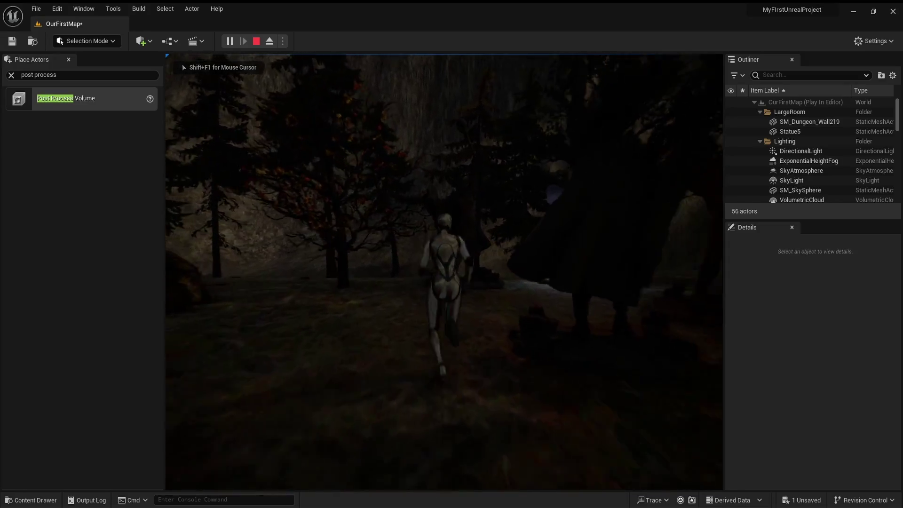
key("w")
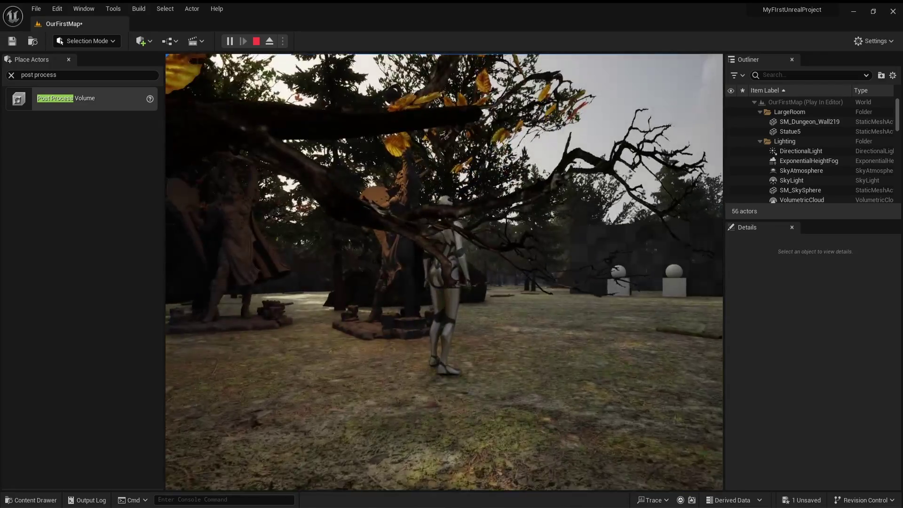
key("w")
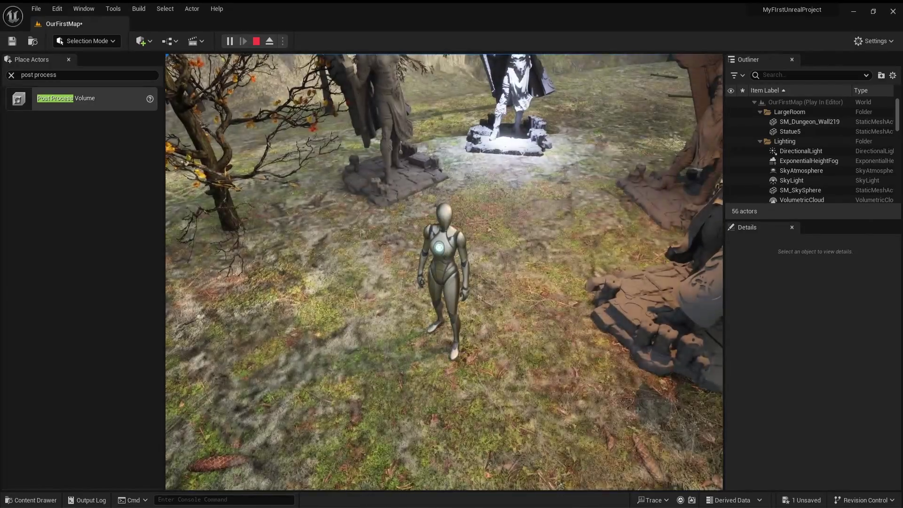
key("w")
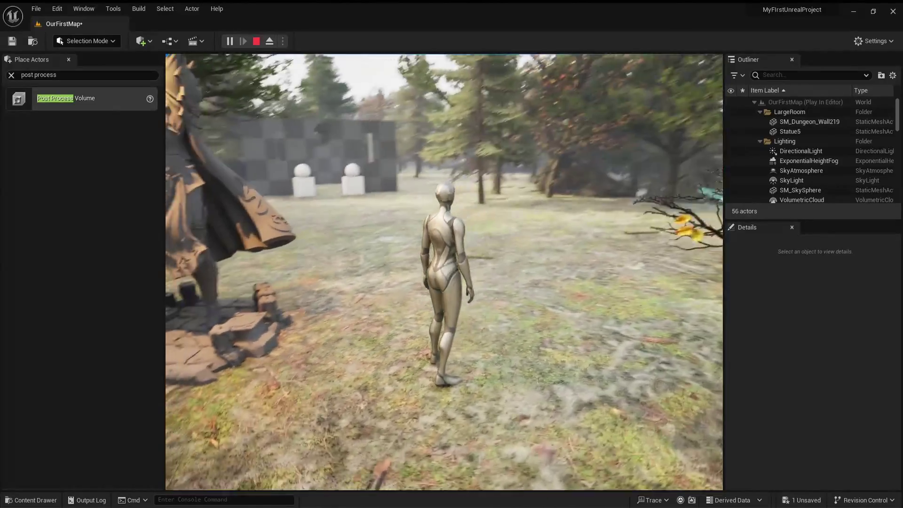
key("w")
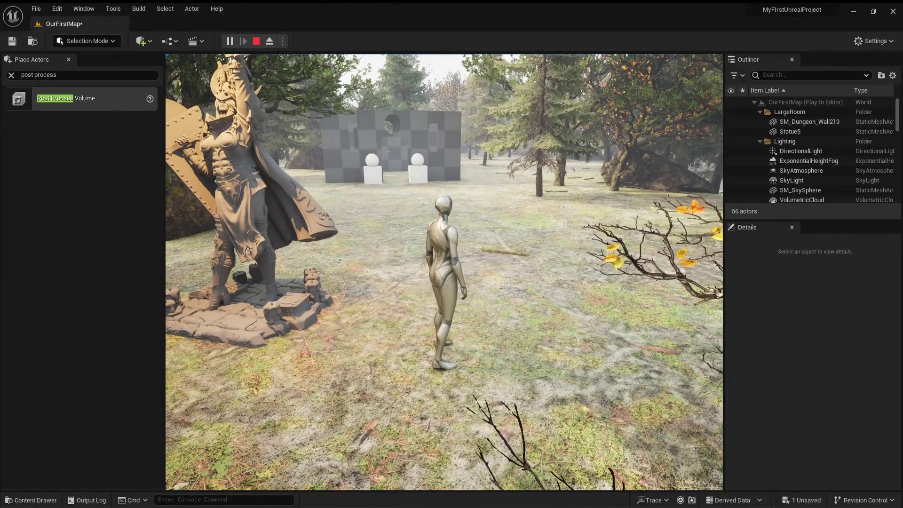
key("w")
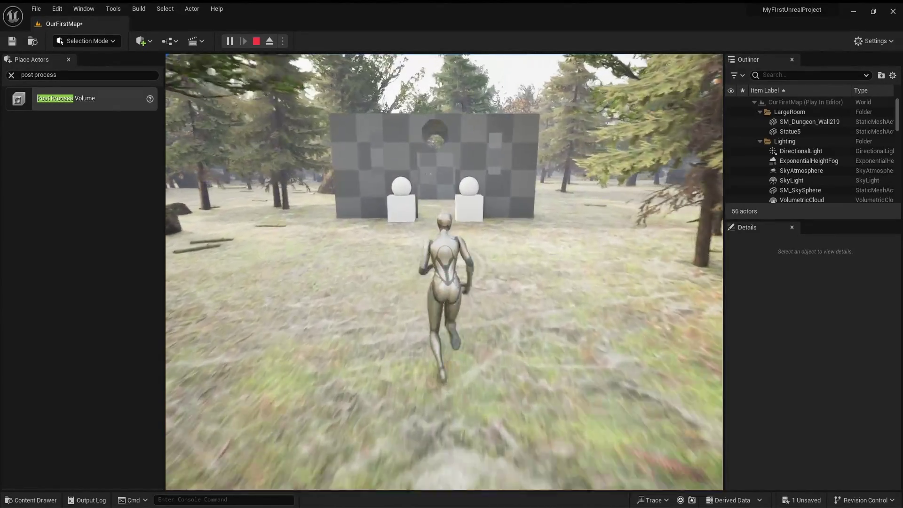
key("w")
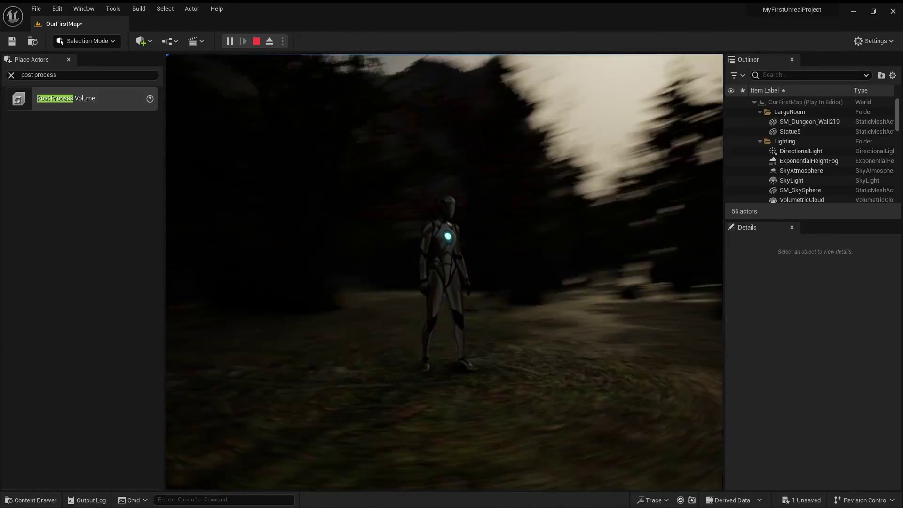
key("Escape")
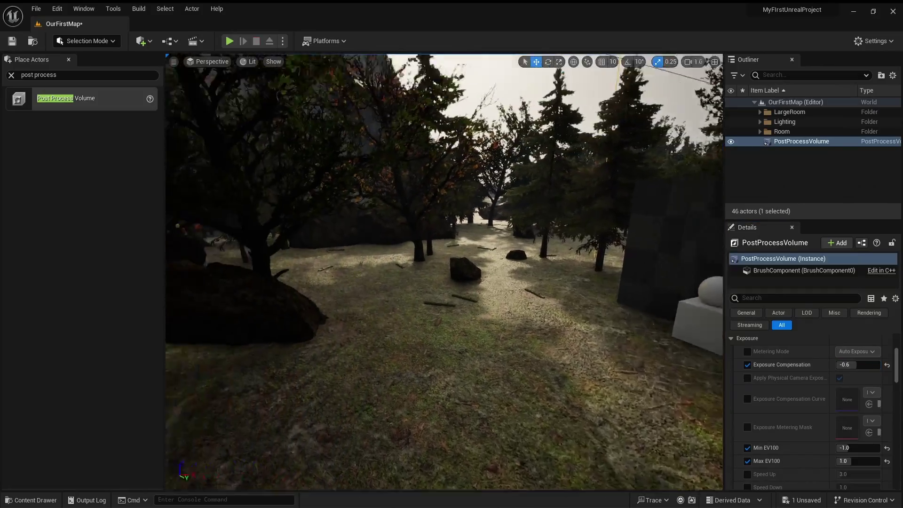
right_click_drag(444, 272, 689, 287)
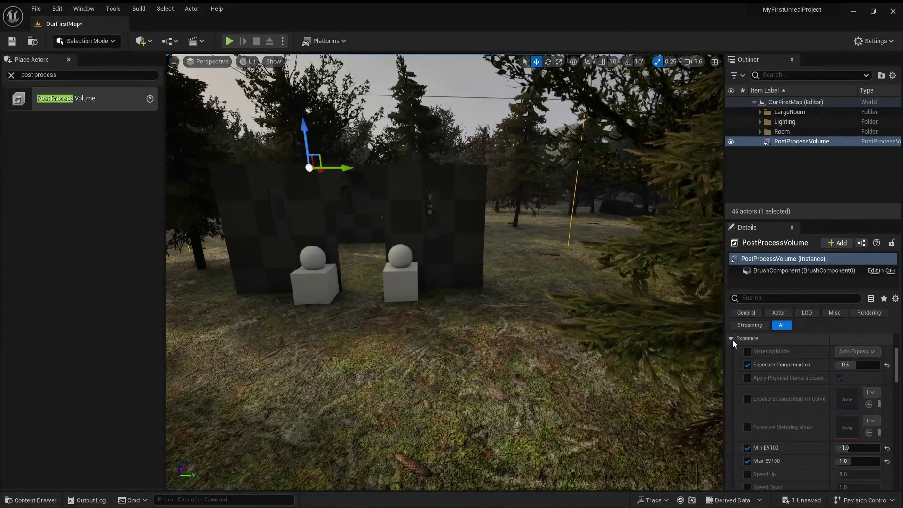
Step: Collapse the volume's Exposure settings, expand Bloom, and override its Intensity and Threshold
left_click(732, 338)
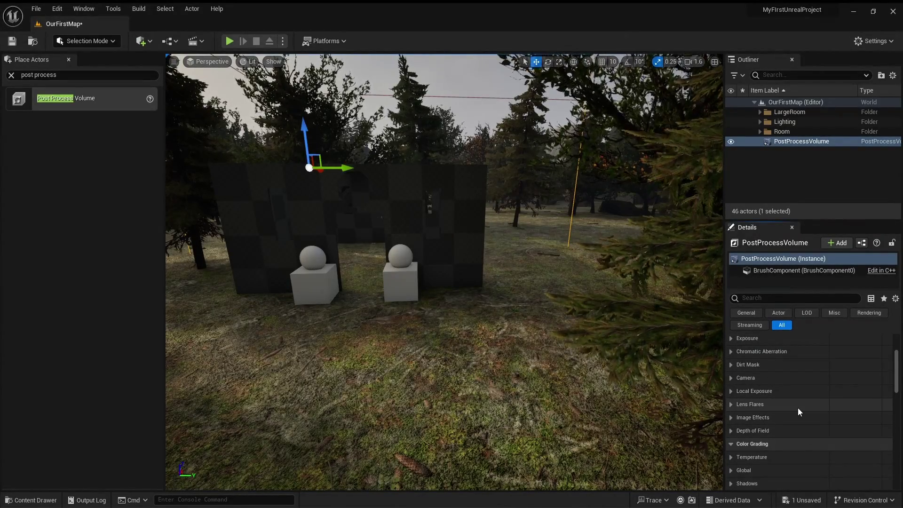
scroll(791, 397, "up", 1)
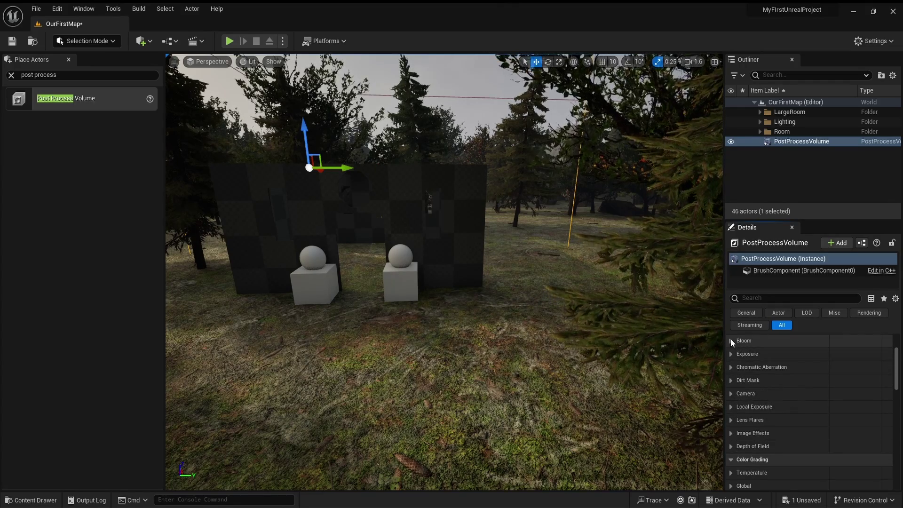
scroll(755, 398, "up", 1)
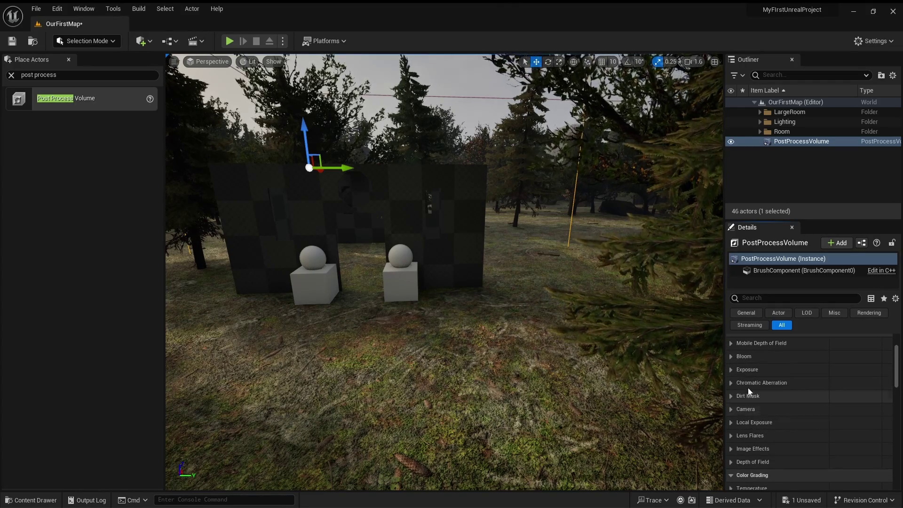
left_click(732, 356)
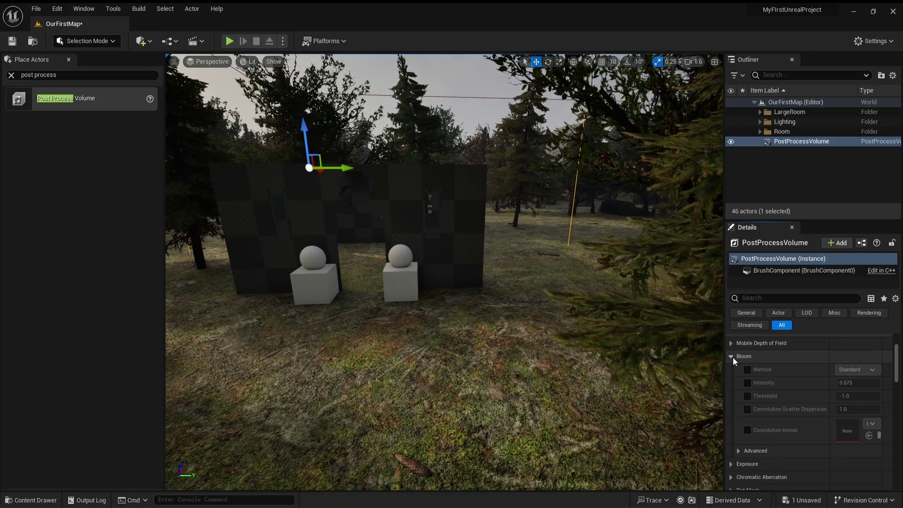
left_click(748, 383)
left_click(747, 396)
Step: Face the sun above the trees, try a Bloom Intensity of 7.92, and reset the Intensity to its default
right_click_drag(623, 363, 571, 374)
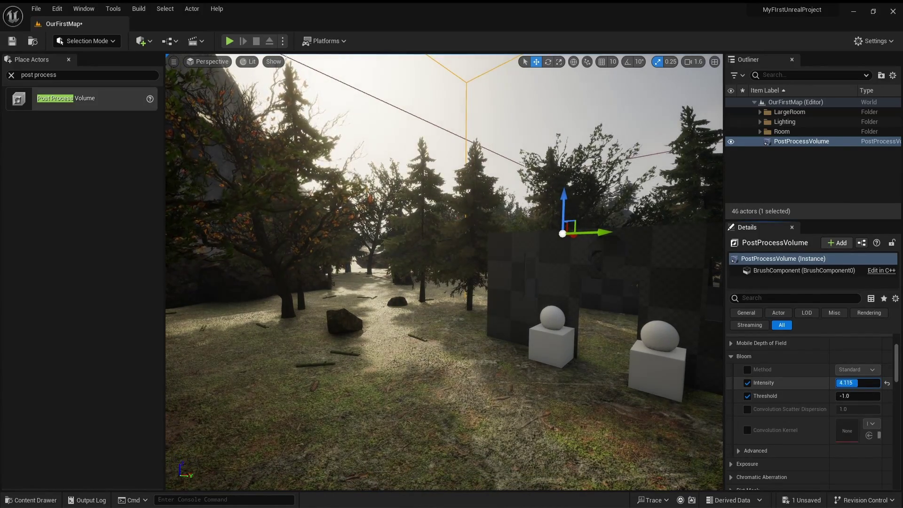
left_click_drag(867, 383, 880, 383)
right_click_drag(431, 220, 416, 193)
right_click_drag(384, 240, 355, 227)
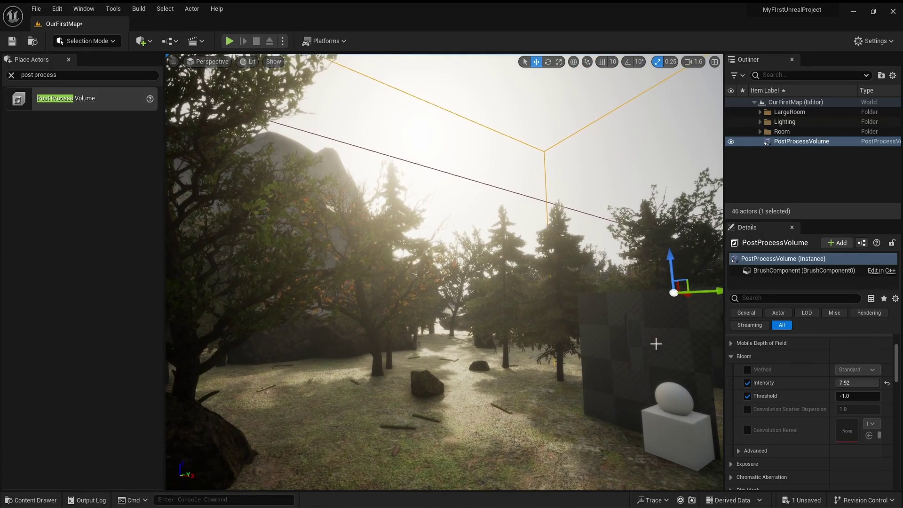
left_click(887, 384)
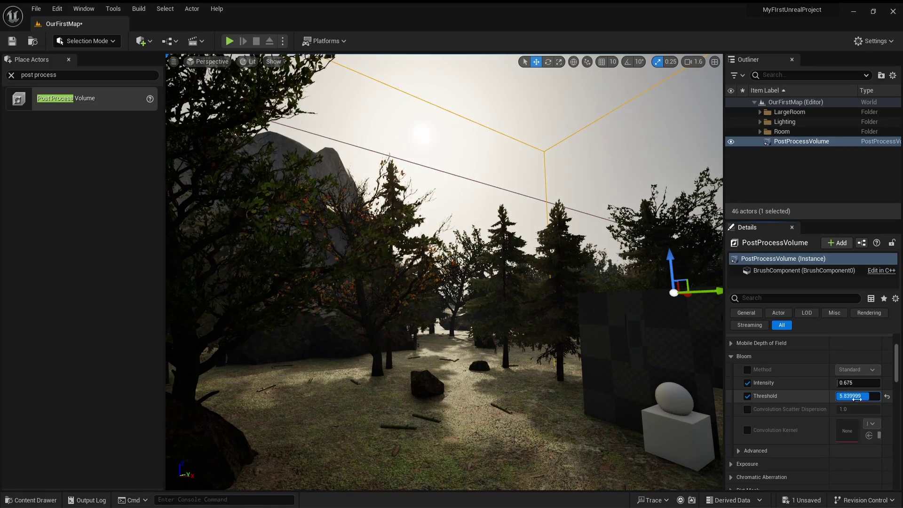
Step: Set the Bloom Intensity to 8.0 and compare Threshold values of about 5.84 and -1.0
key("Return")
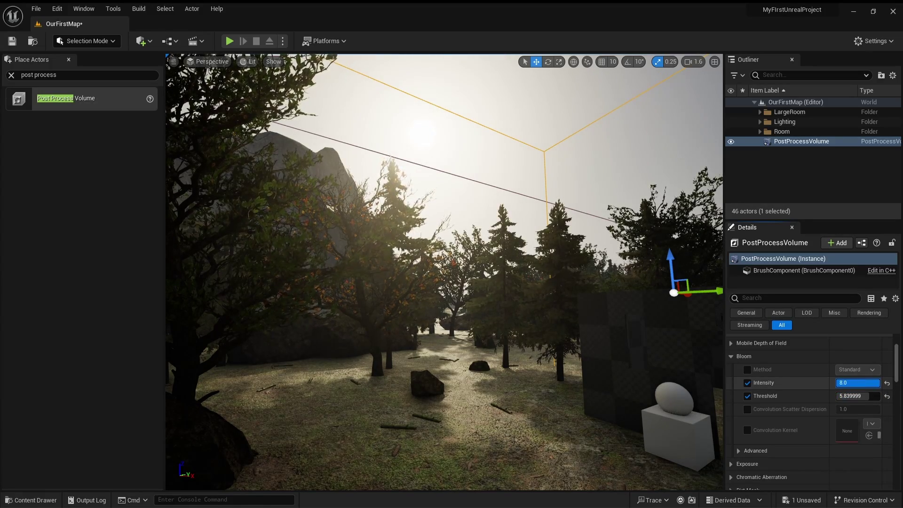
key("Return")
left_click_drag(853, 395, 880, 396)
type("-1.0")
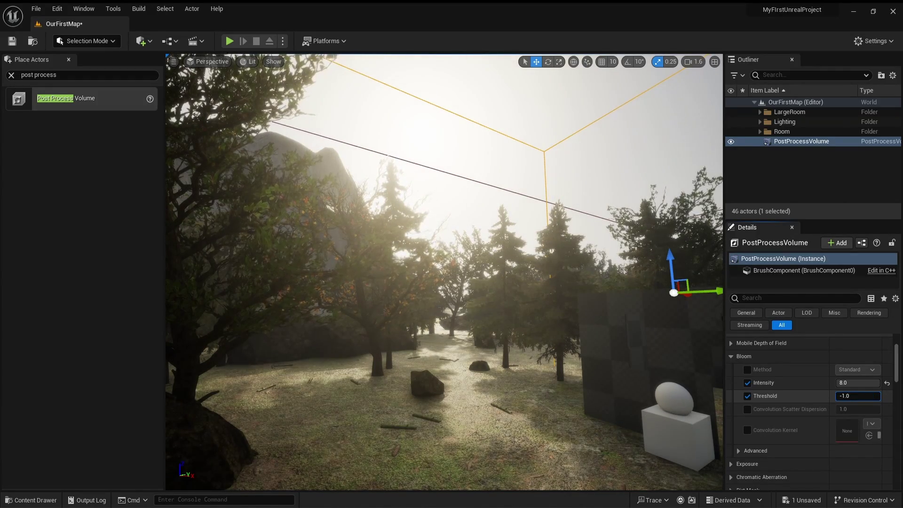
Step: Try a Bloom Threshold of about 7.1, set it to 0.5, and reduce the Bloom Intensity
left_click_drag(838, 396, 849, 397)
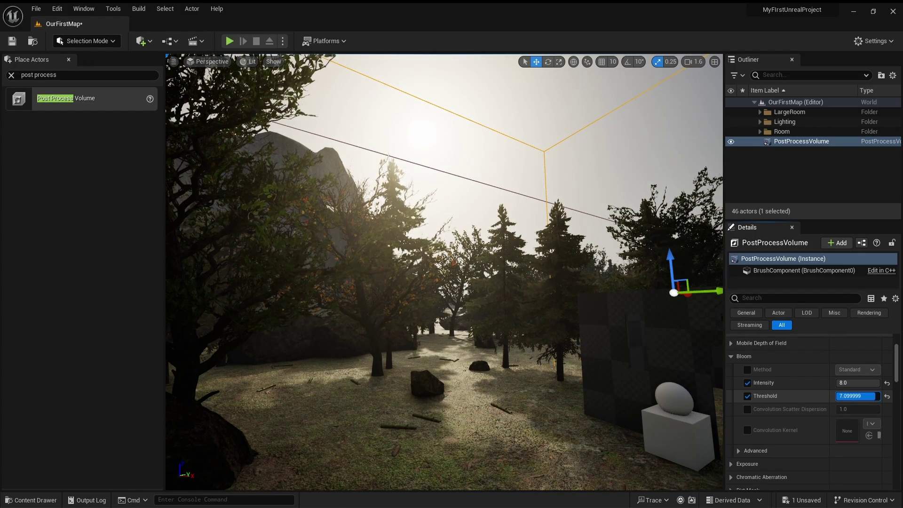
mouse_move(859, 396)
left_mouse_down()
mouse_move(845, 396)
mouse_move(859, 394)
left_mouse_up()
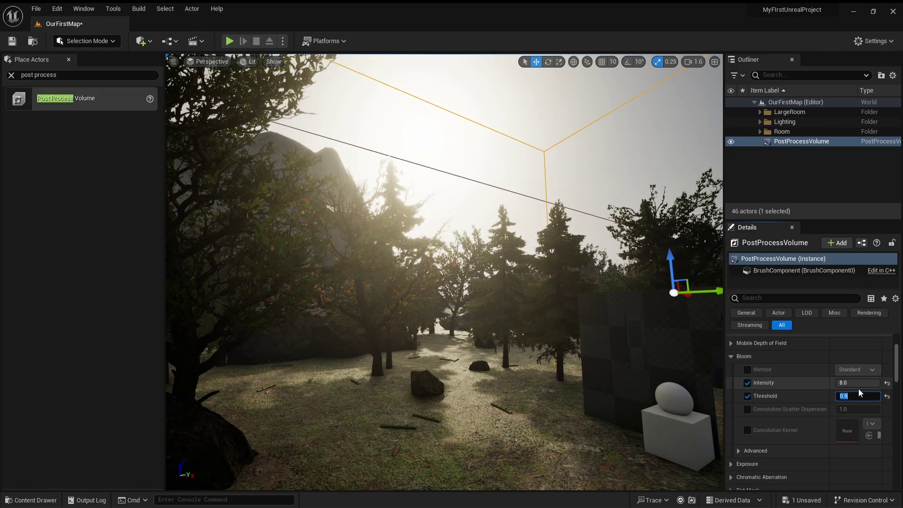
left_click_drag(859, 383, 845, 382)
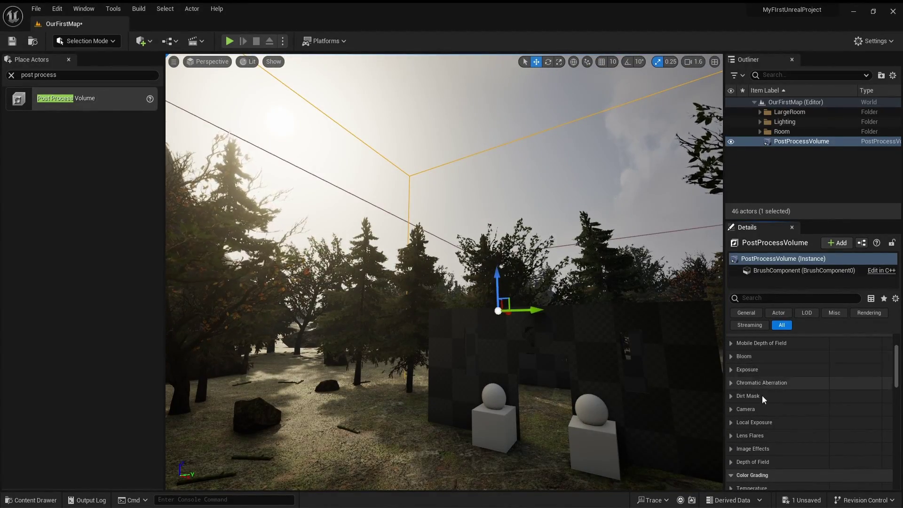
Step: Override the Focal Distance in the volume's Depth of Field settings, try about 4200, and lower it to about 501
scroll(757, 400, "down", 2)
left_click(731, 431)
scroll(810, 408, "down", 4)
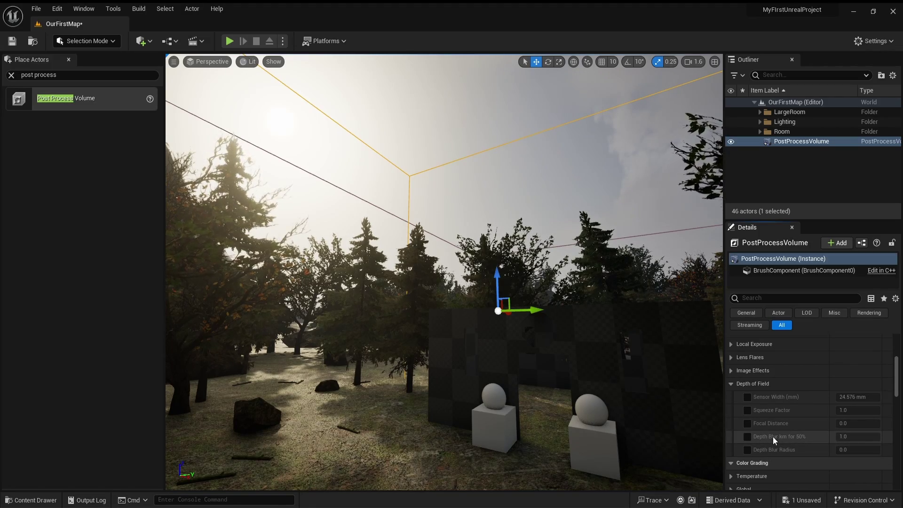
left_click(748, 424)
right_click_drag(542, 365, 494, 398)
left_click_drag(851, 424, 884, 423)
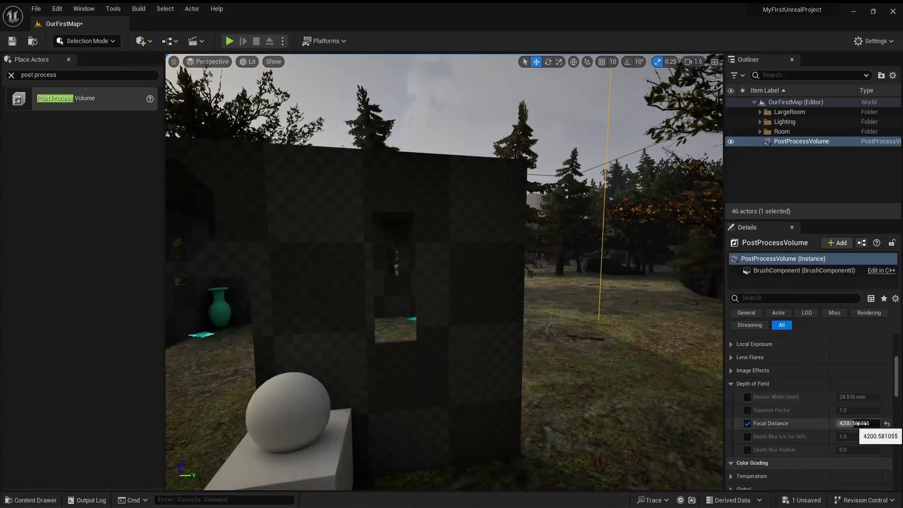
left_click(857, 424)
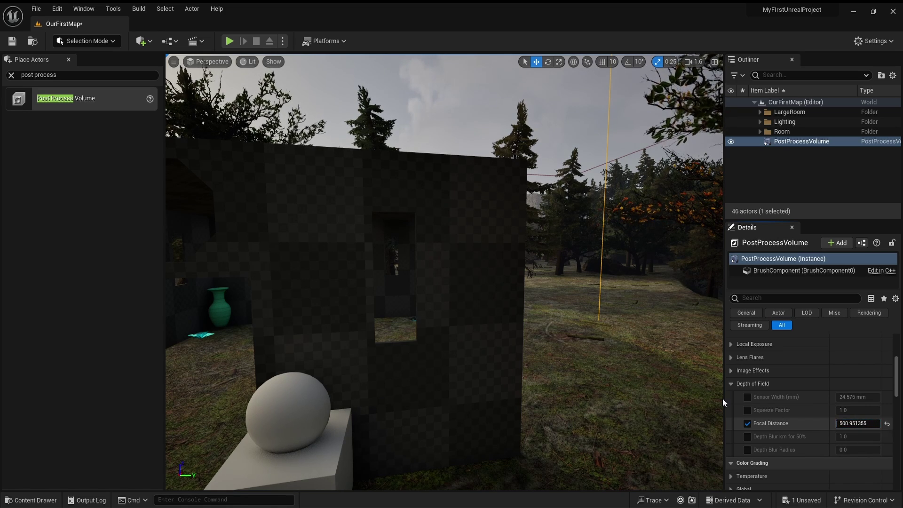
Step: Set the Focal Distance to 1.0 and look around the level to judge the blur
right_click_drag(669, 391, 688, 401)
type("1")
key("Return")
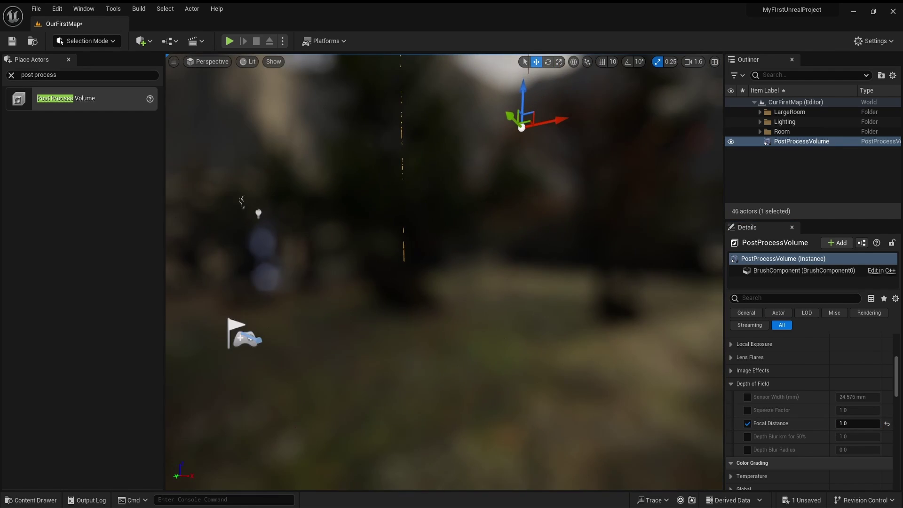
right_click_drag(445, 273, 379, 270)
Step: Set the Focal Distance to 50.0 and inspect the trees, rocks and wall for blur
left_click(854, 423)
type("50")
key("Return")
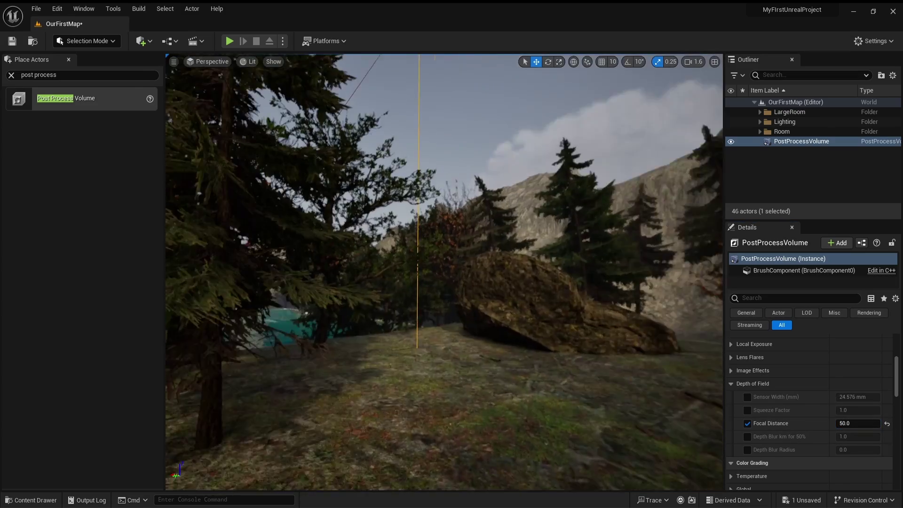
right_click_drag(522, 341, 309, 335)
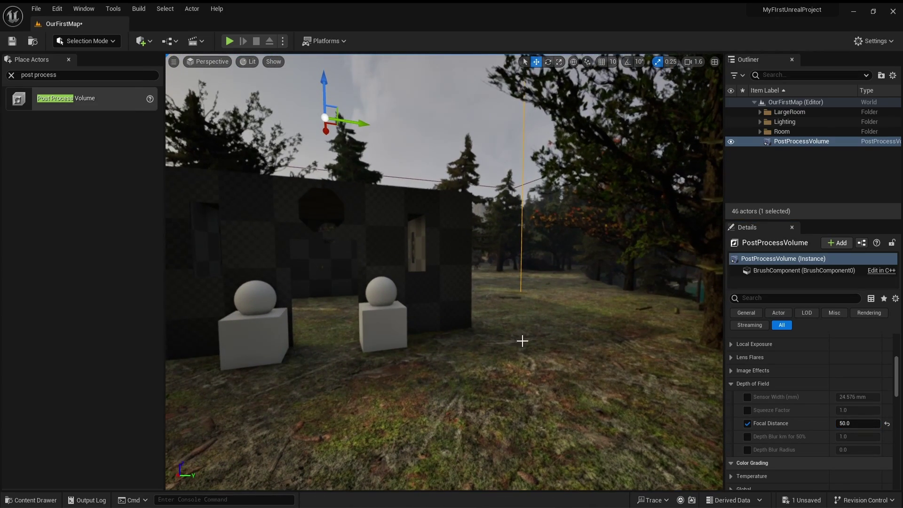
Step: Lower the Focal Distance to 40.0 and then 20.0, and play the level to check the blur
left_click(870, 426)
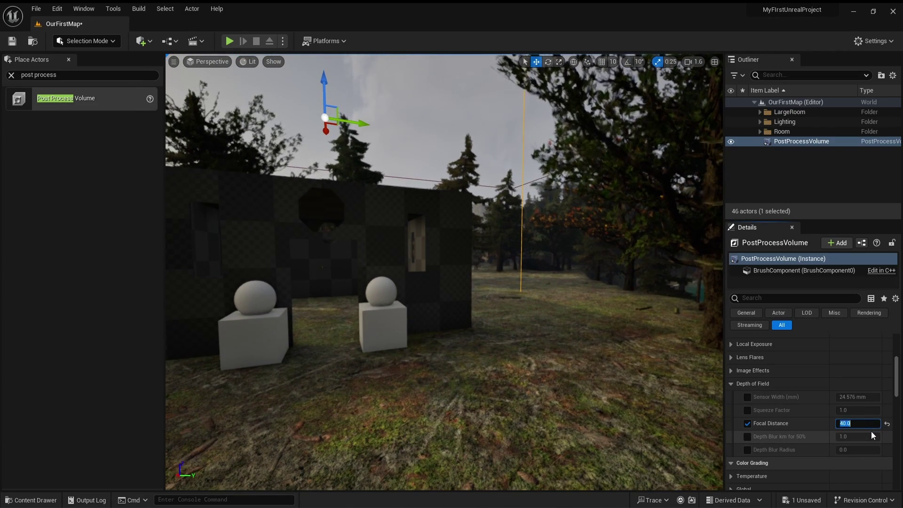
type("40")
key("Return")
type("20")
key("Return")
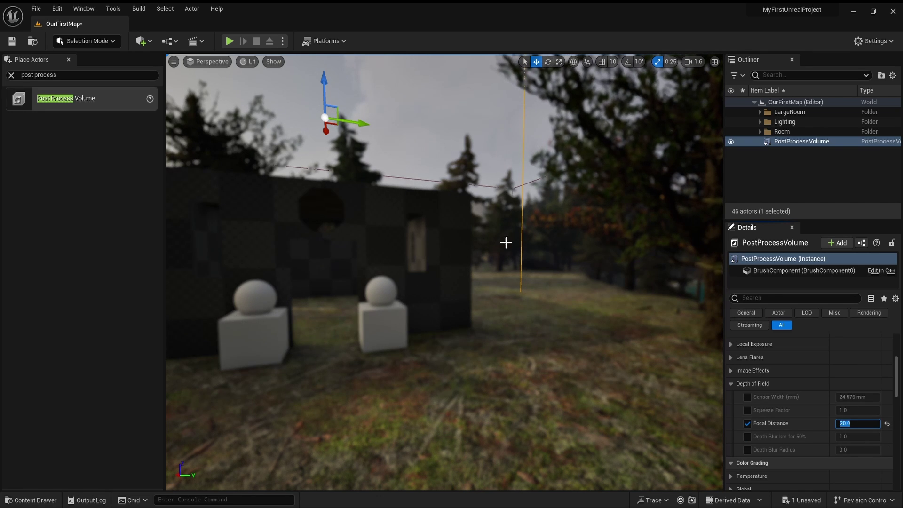
right_click_drag(563, 236, 548, 251)
left_click(230, 41)
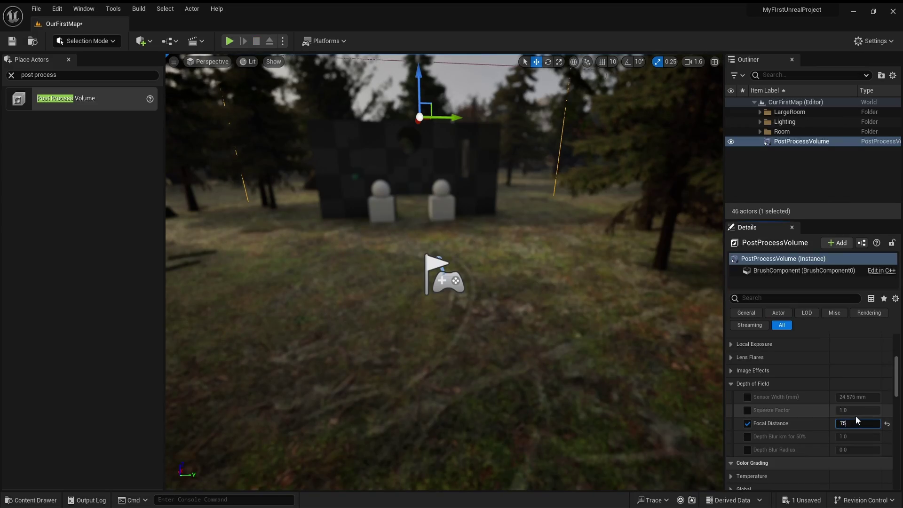
Step: Set the Focal Distance to 75.0, play the level to check the focus around the character, and stop
key("Return")
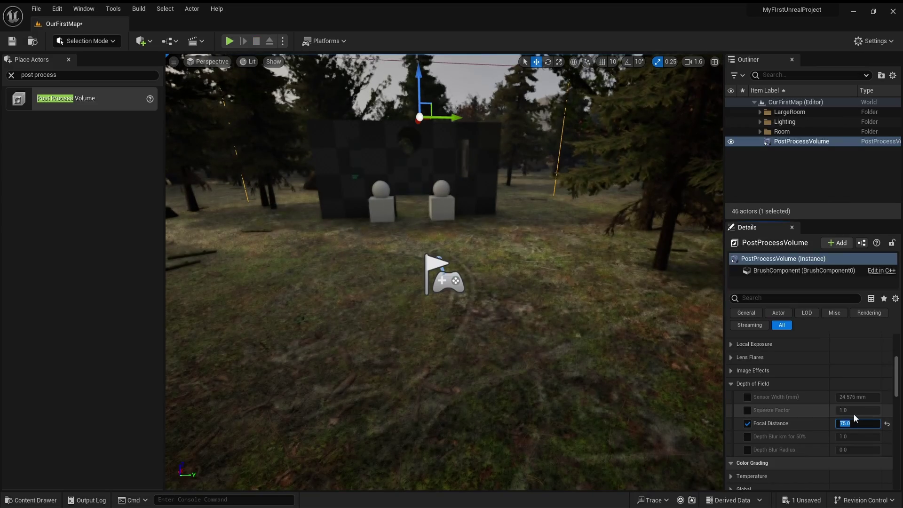
left_click(230, 41)
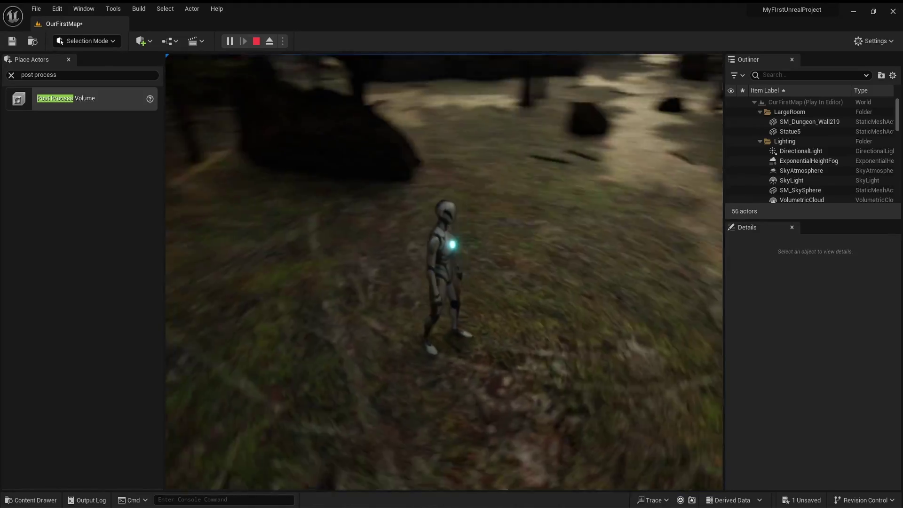
key("Escape")
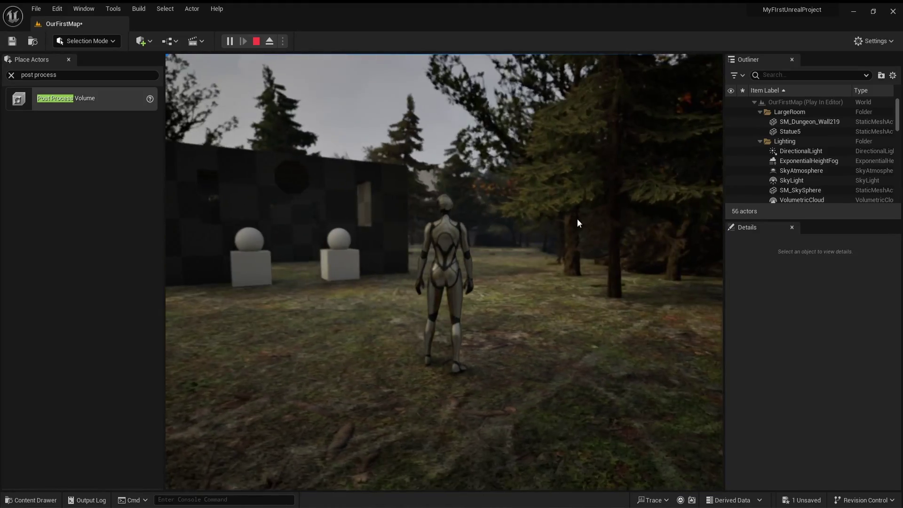
Step: Set the Focal Distance to 85.0 and play the level briefly to check the focus around the character
left_click(852, 423)
type("85")
key("Return")
left_click(230, 41)
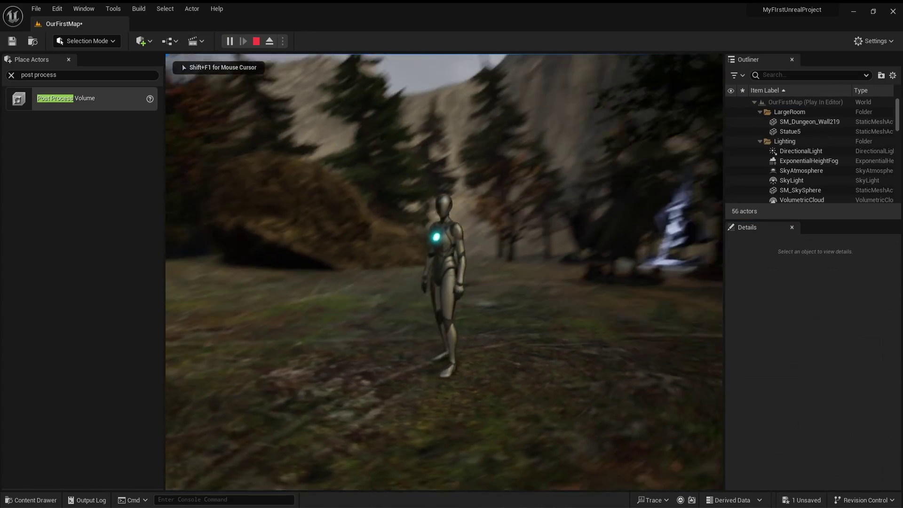
key("Escape")
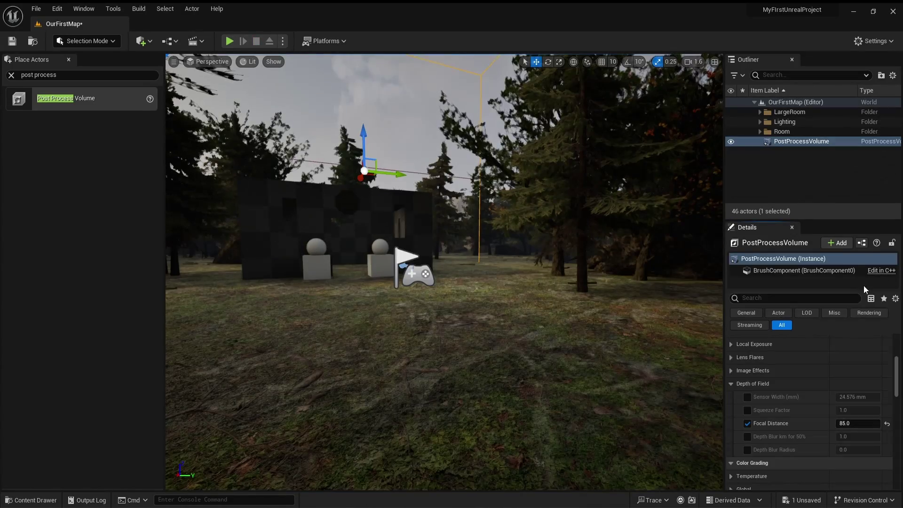
Step: Collapse the Depth of Field settings and expand the Temperature and Global groups under Color Grading
left_click(733, 385)
left_click(731, 398)
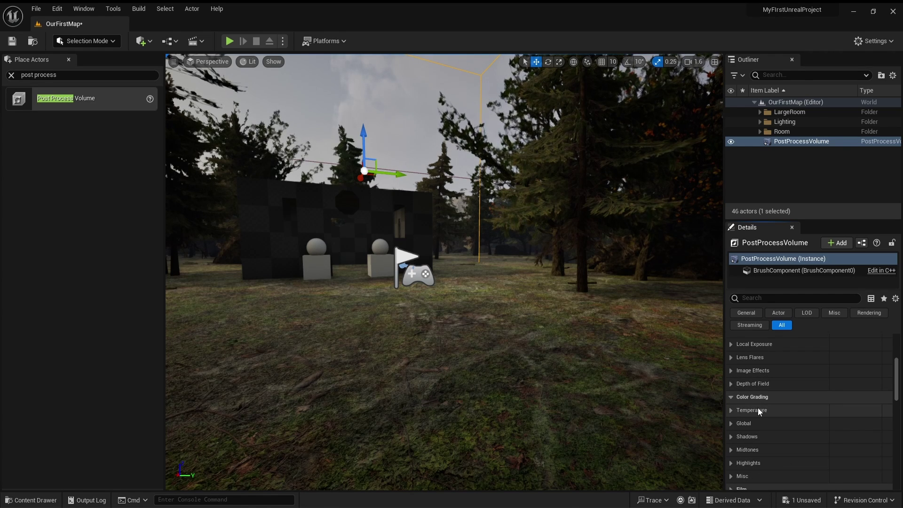
scroll(758, 407, "down", 1)
scroll(759, 420, "down", 1)
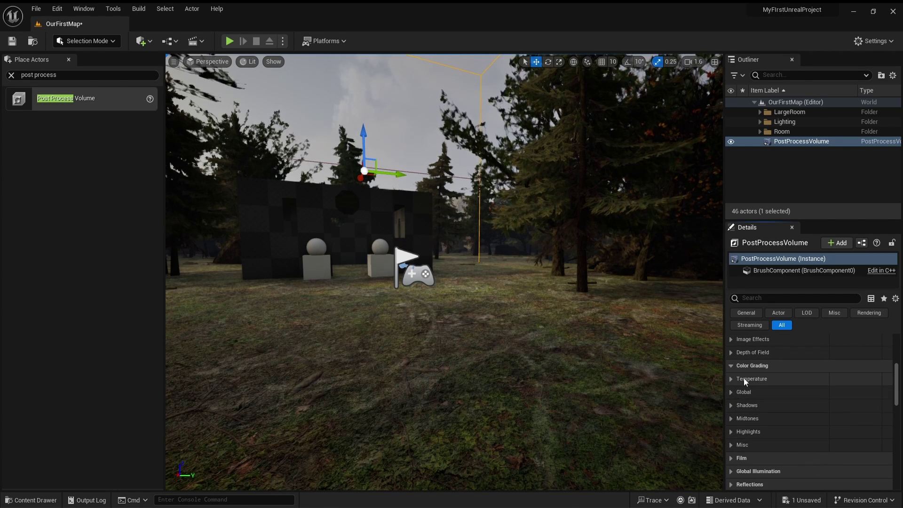
left_click(731, 378)
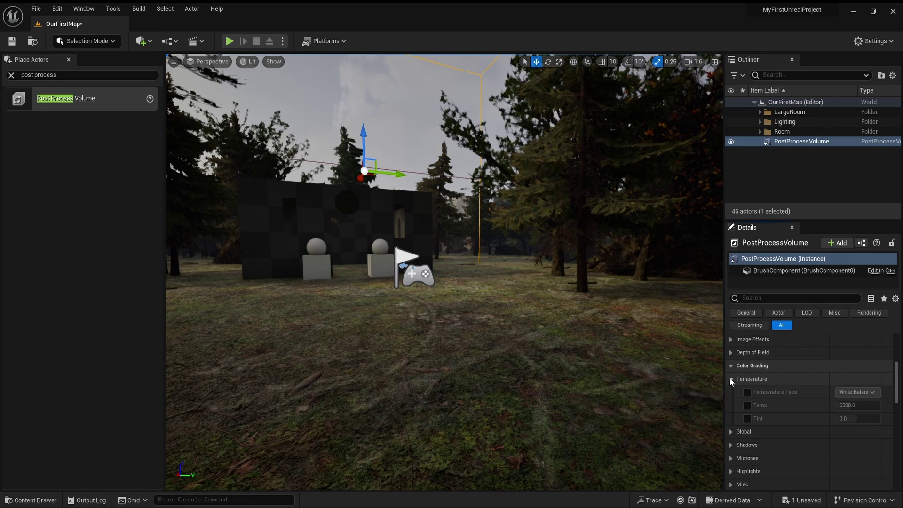
scroll(733, 385, "down", 1)
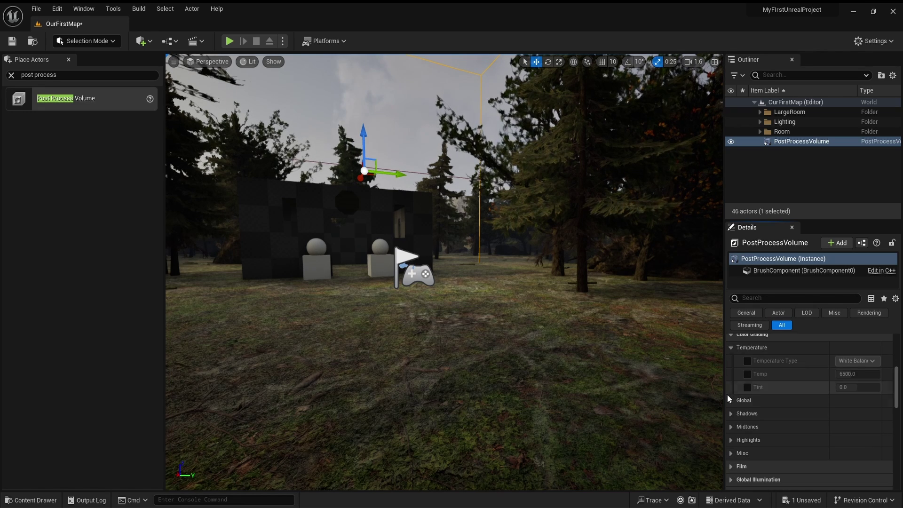
left_click(730, 401)
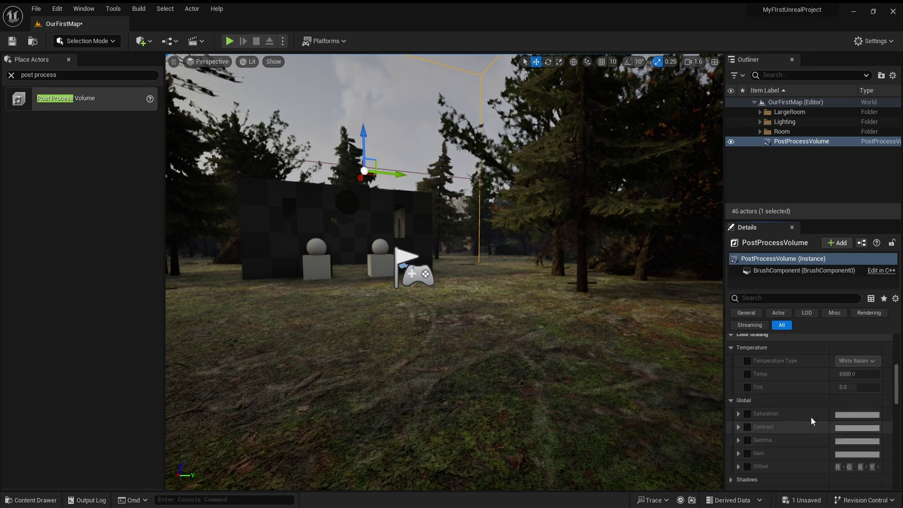
scroll(809, 415, "down", 2)
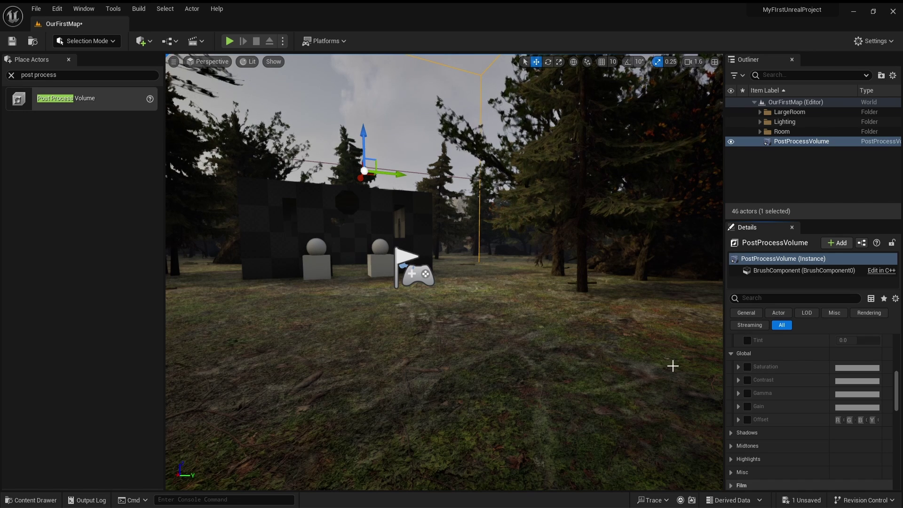
Step: Enable the Saturation, Contrast and Gamma overrides in the Global color grading settings
left_click(747, 367)
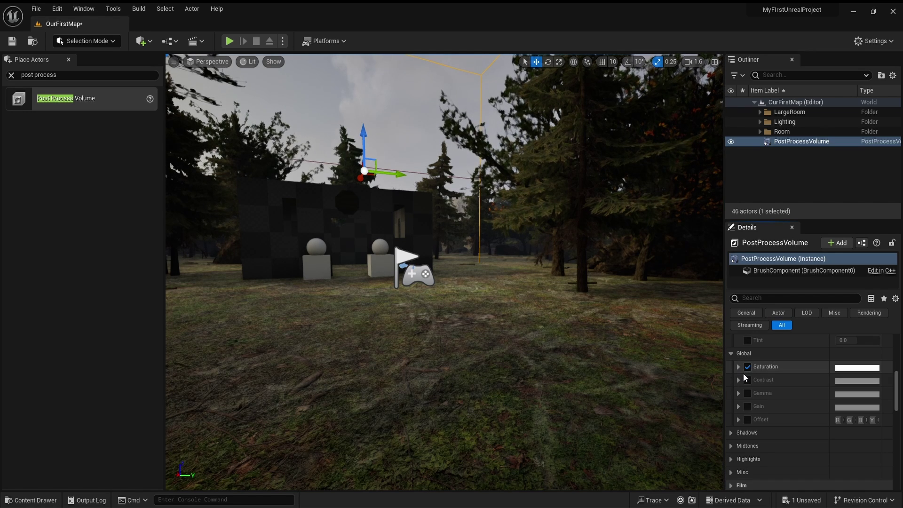
left_click(747, 380)
left_click(747, 393)
Step: Shift the global Saturation color to pink using its color wheel
left_click(738, 367)
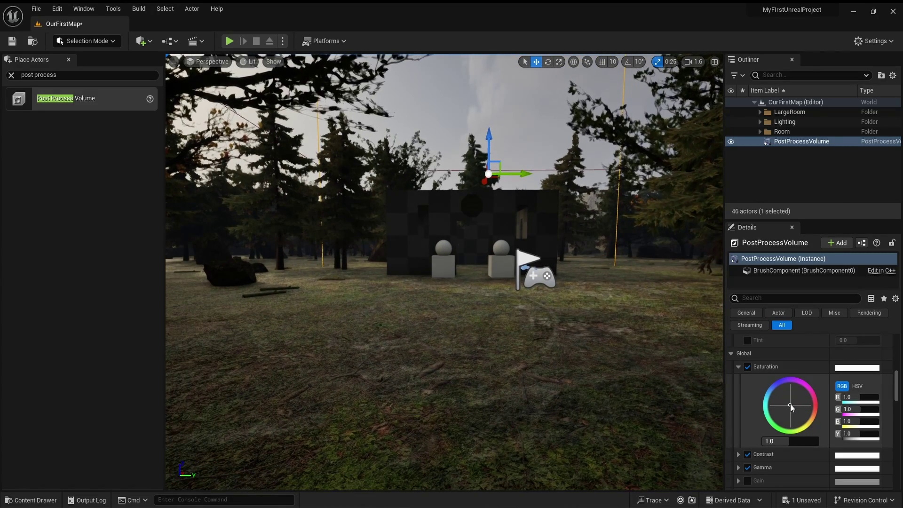
mouse_move(789, 405)
left_mouse_down()
mouse_move(755, 382)
mouse_move(798, 417)
mouse_move(806, 391)
mouse_move(785, 431)
mouse_move(780, 414)
left_mouse_up()
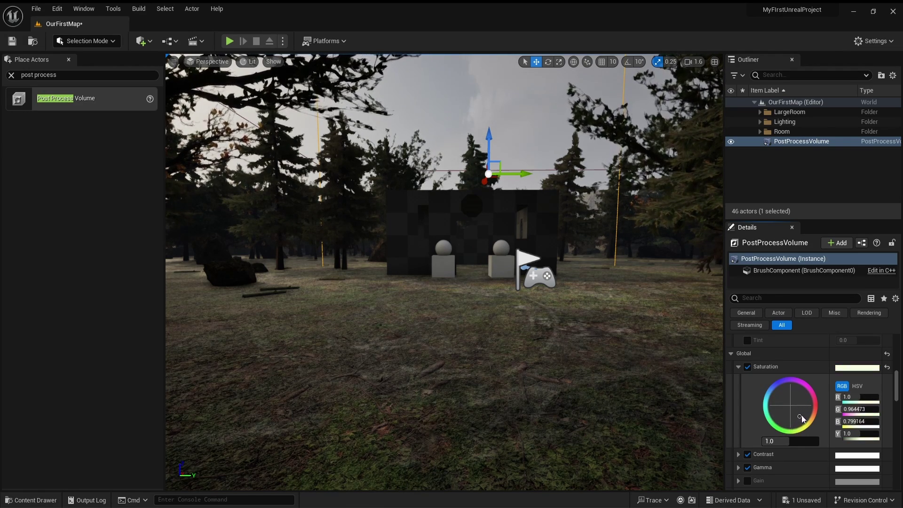
left_click(739, 367)
Step: Adjust the global Contrast and Gamma colors slightly with their color wheels, keeping both near white, and collapse the Global group
left_click_drag(807, 404, 781, 419)
left_click(739, 379)
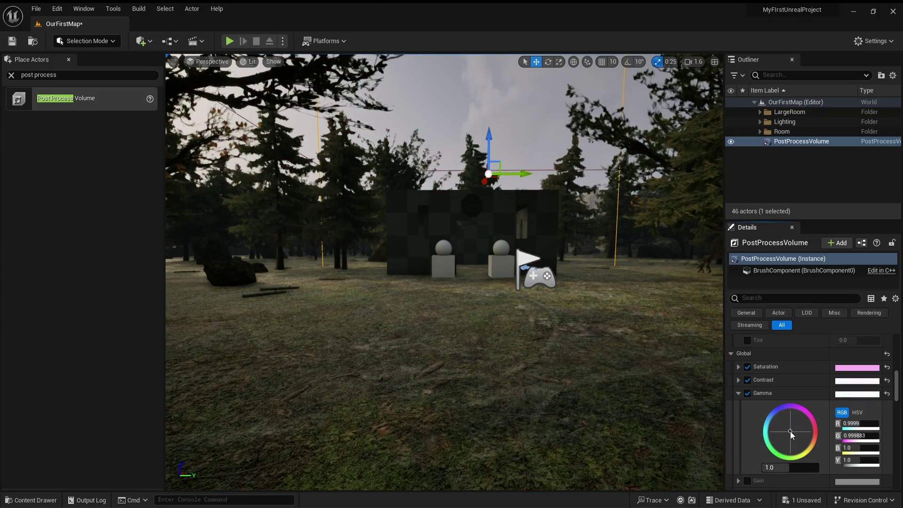
mouse_move(790, 431)
left_mouse_down()
mouse_move(804, 419)
mouse_move(790, 434)
left_mouse_up()
left_click(738, 394)
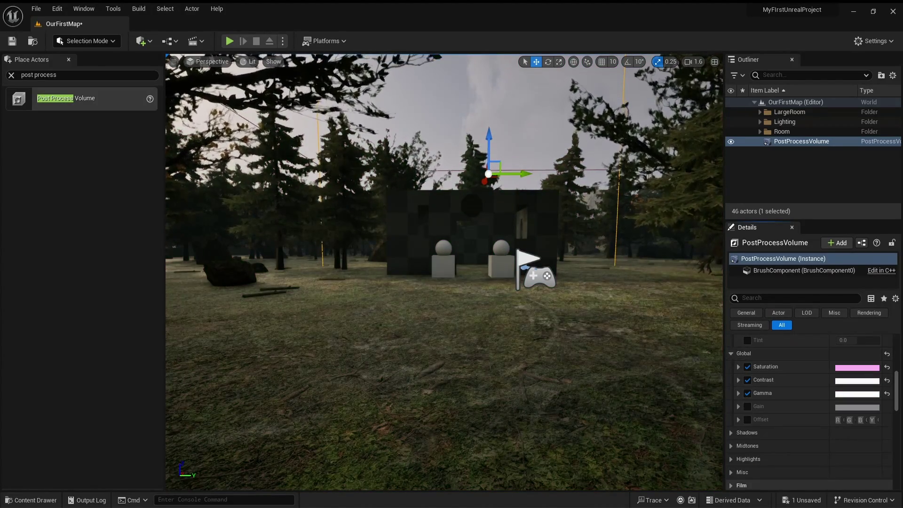
left_click(732, 353)
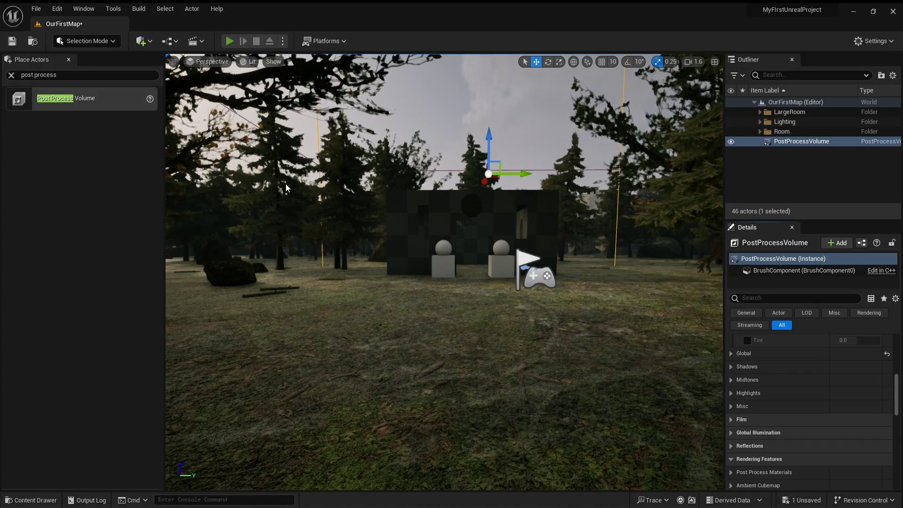
Step: Play the level and run the character around the building, rocks and trees to examine the color grading, and stop
left_click(230, 41)
left_click(550, 224)
key("w")
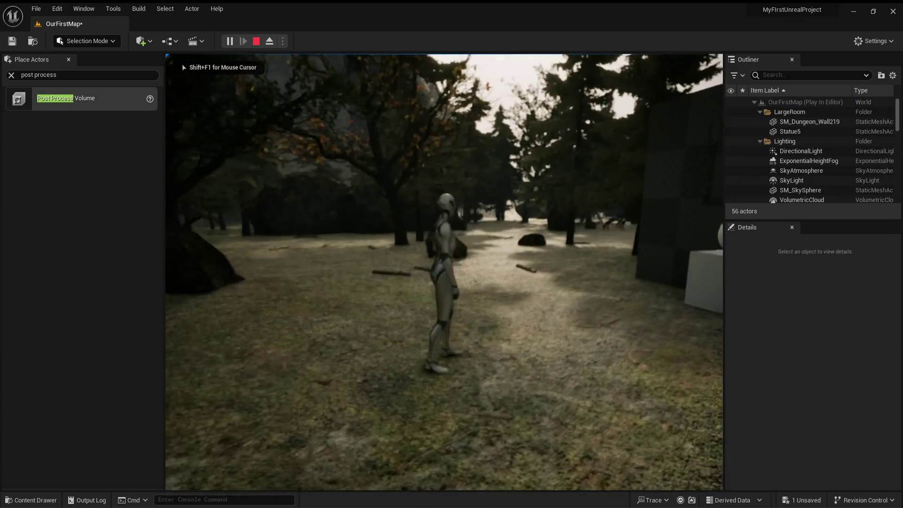
key("w")
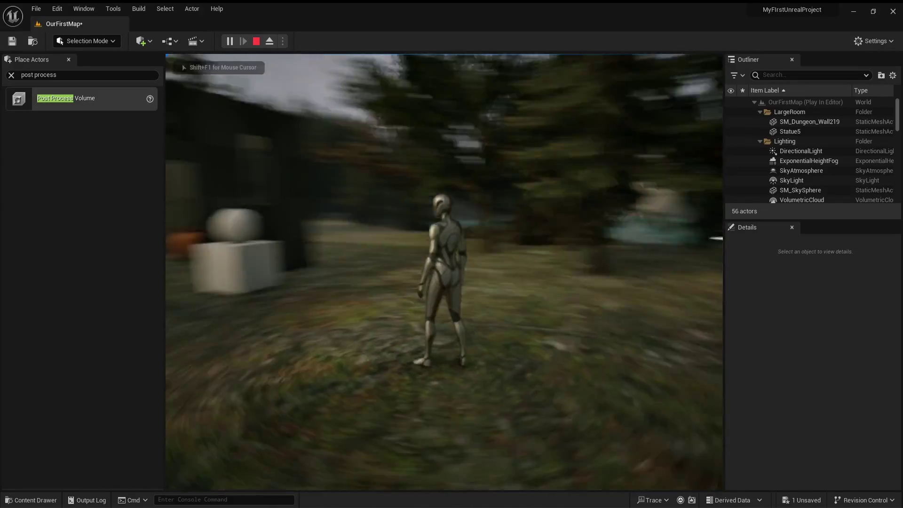
key("s")
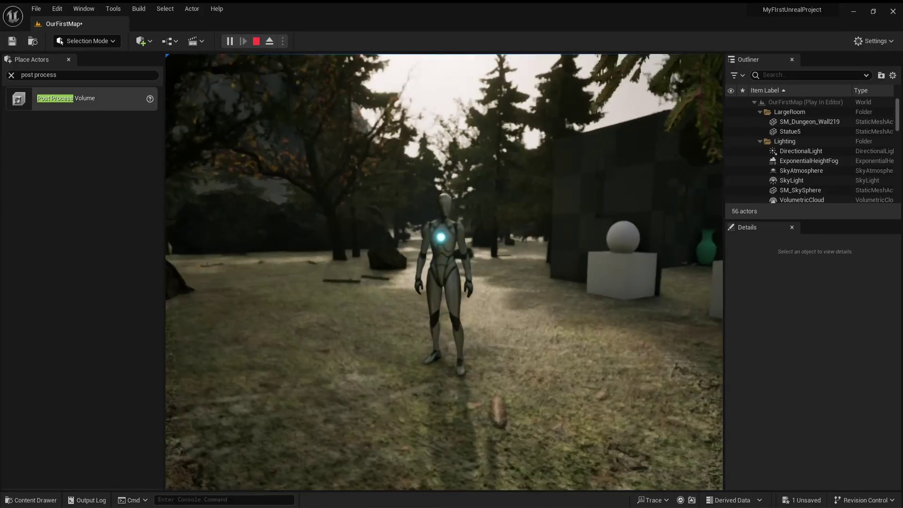
key("w")
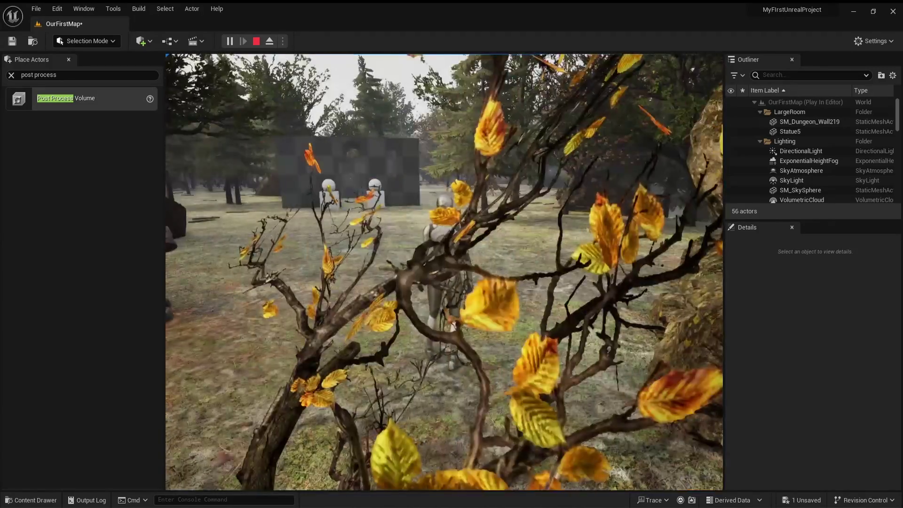
key("w")
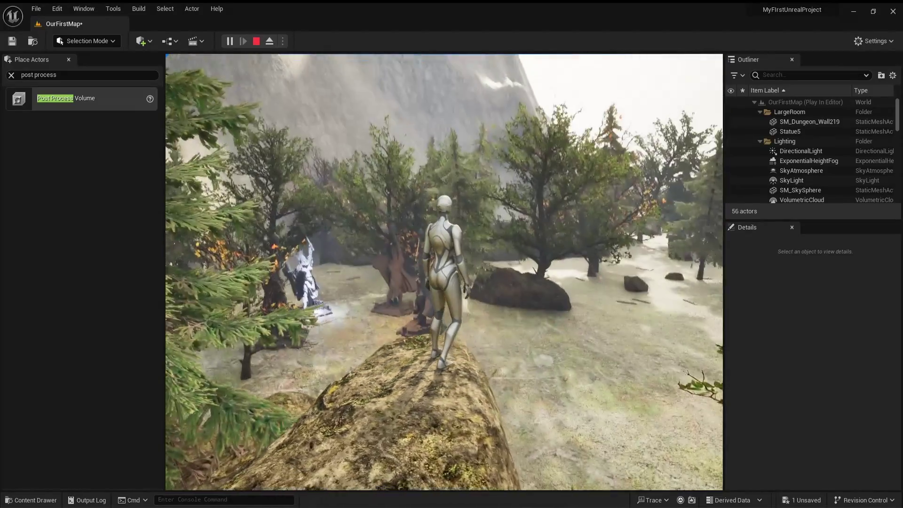
key("w")
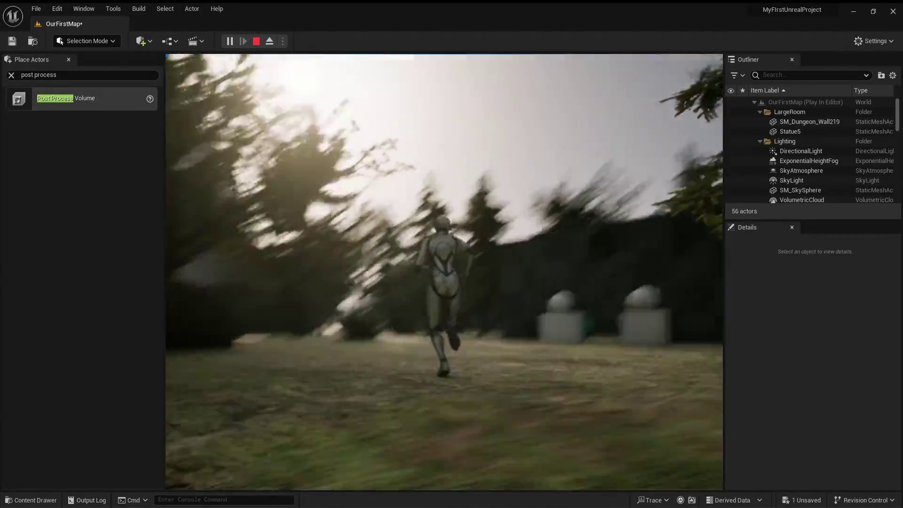
key("w")
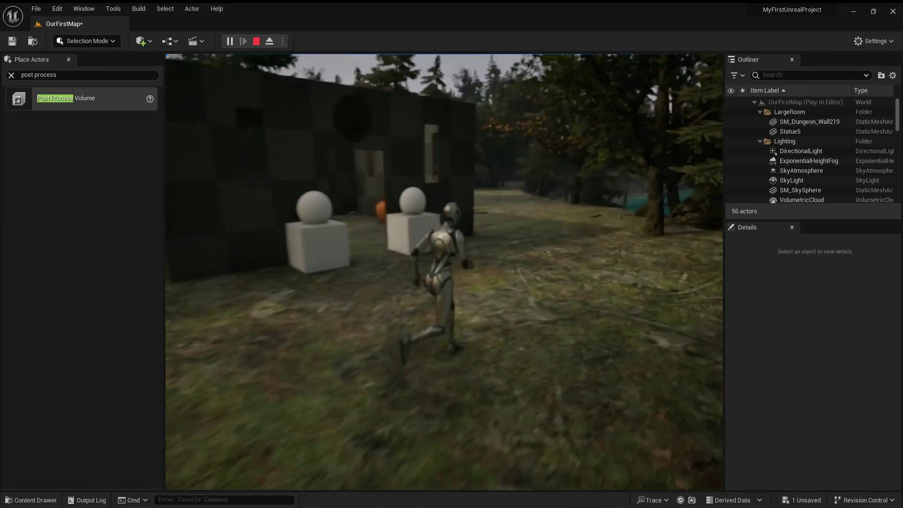
key("Escape")
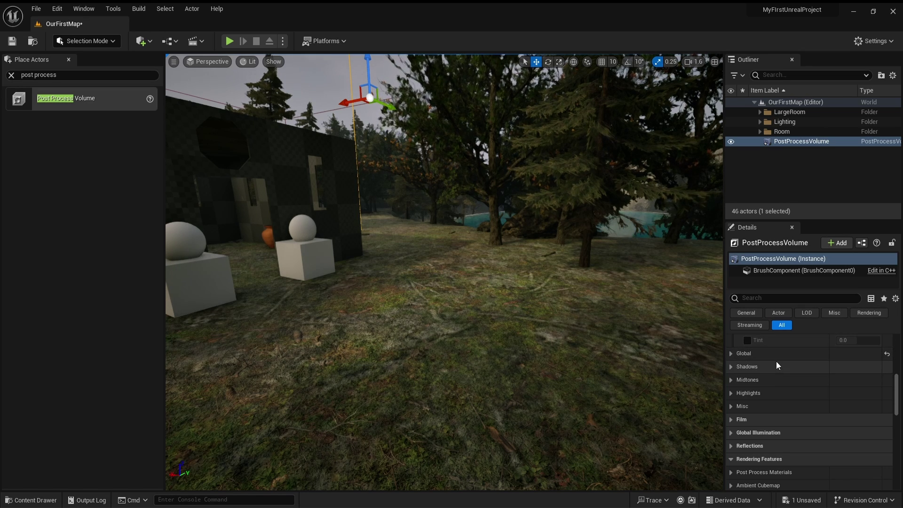
Step: Try a Priority of about 1.06 in the Post Process Volume Settings and restore it to 0.0
scroll(800, 374, "down", 4)
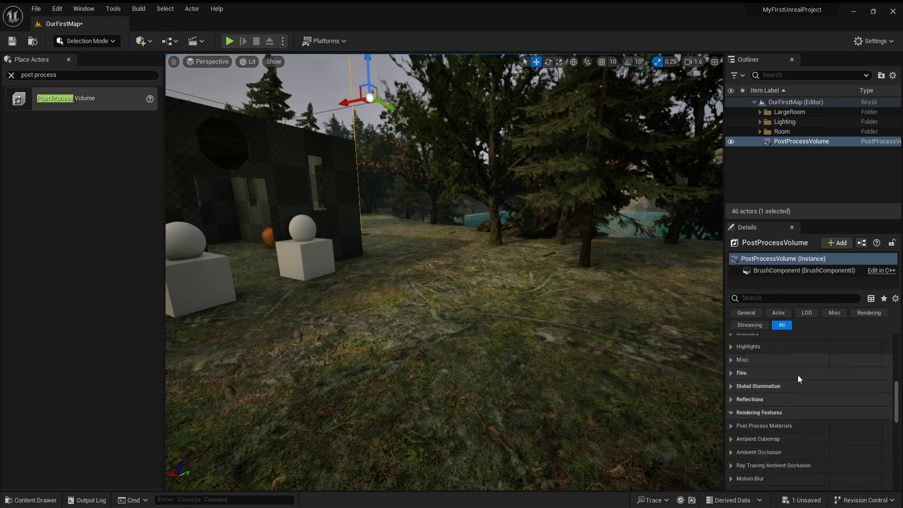
scroll(798, 381, "down", 4)
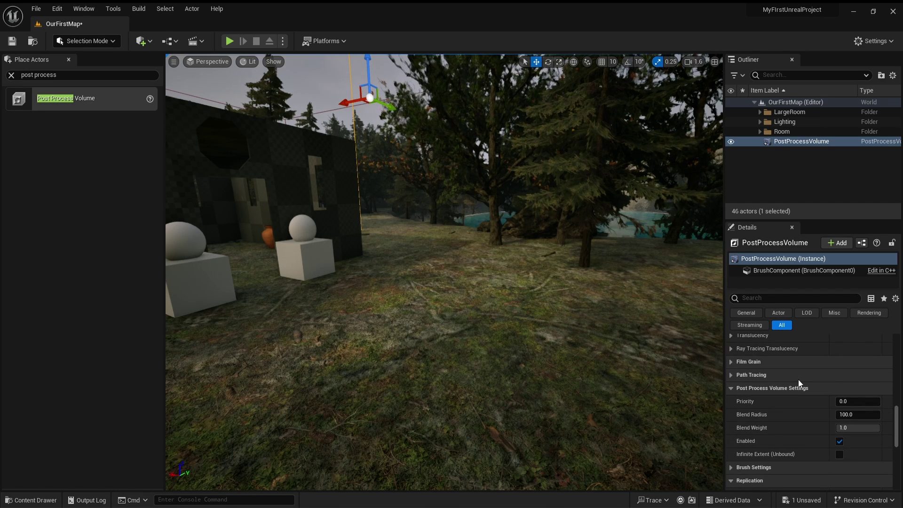
scroll(795, 384, "down", 1)
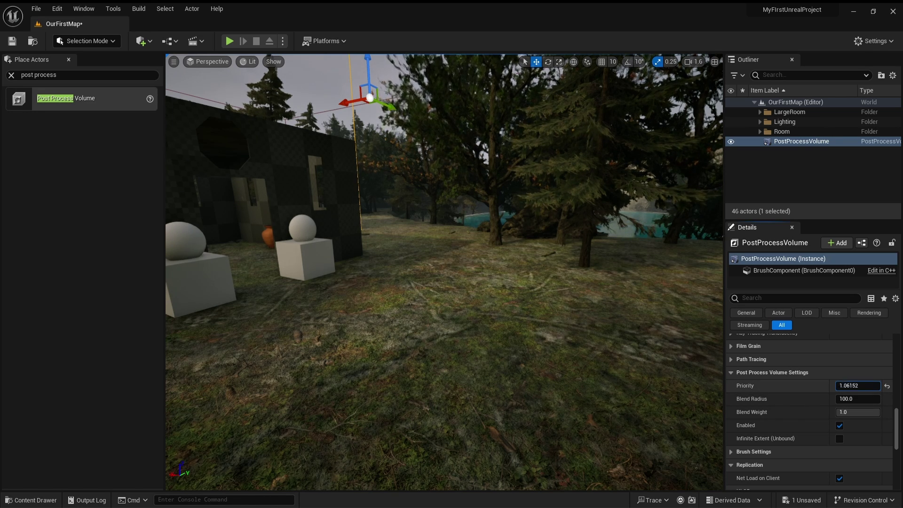
mouse_move(853, 386)
left_mouse_down()
mouse_move(863, 385)
mouse_move(854, 386)
left_mouse_up()
left_click(865, 385)
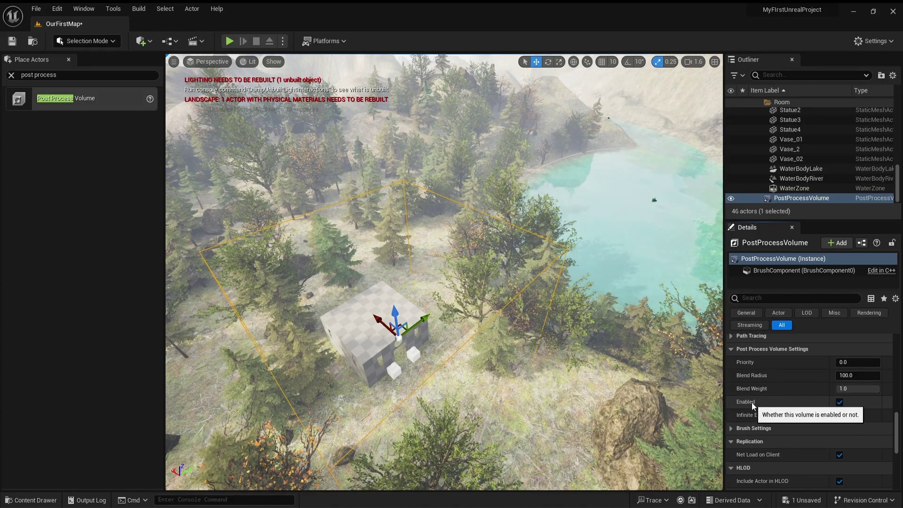
Step: Fly the view around the building and the volume's bounds to examine where the post process effect applies
right_click_drag(621, 329, 892, 277)
key("w")
key("w")
key("w")
key("w")
key("w")
key("w")
right_click_drag(444, 272, 457, 237)
key("s")
right_click_drag(547, 254, 531, 263)
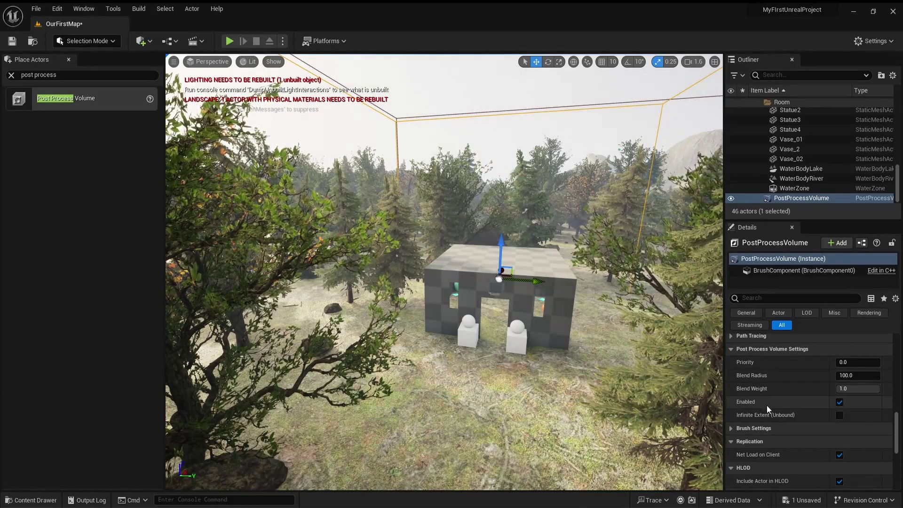
mouse_move(499, 264)
right_mouse_down()
mouse_move(496, 216)
mouse_move(348, 212)
mouse_move(490, 235)
mouse_move(486, 269)
mouse_move(495, 277)
right_mouse_up()
right_click_drag(546, 301, 402, 298)
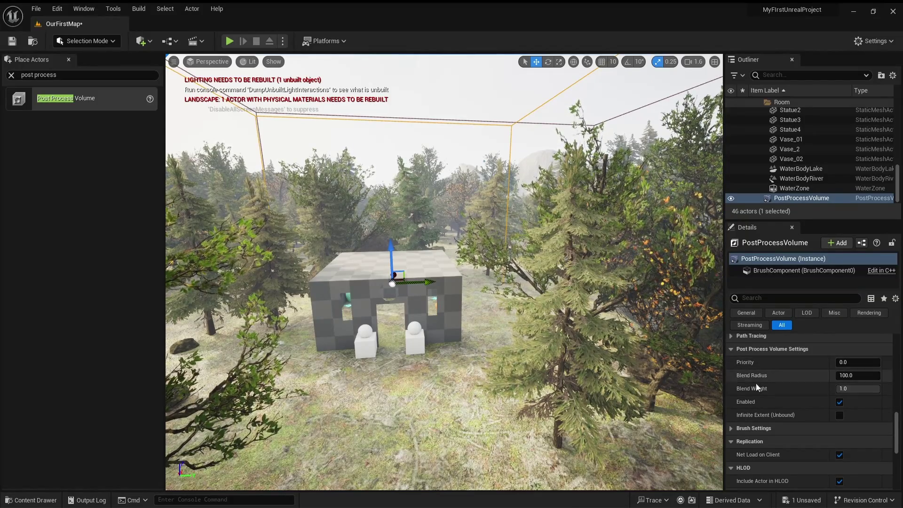
right_click_drag(555, 292, 516, 301)
key("e")
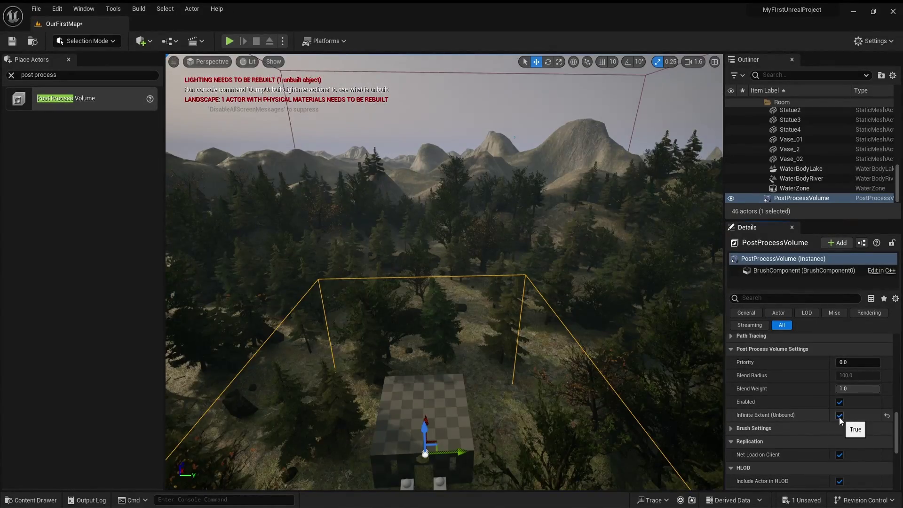
Step: Enable Infinite Extent (Unbound), look over the landscape, and disable it to compare the scene outside the volume
left_click(839, 416)
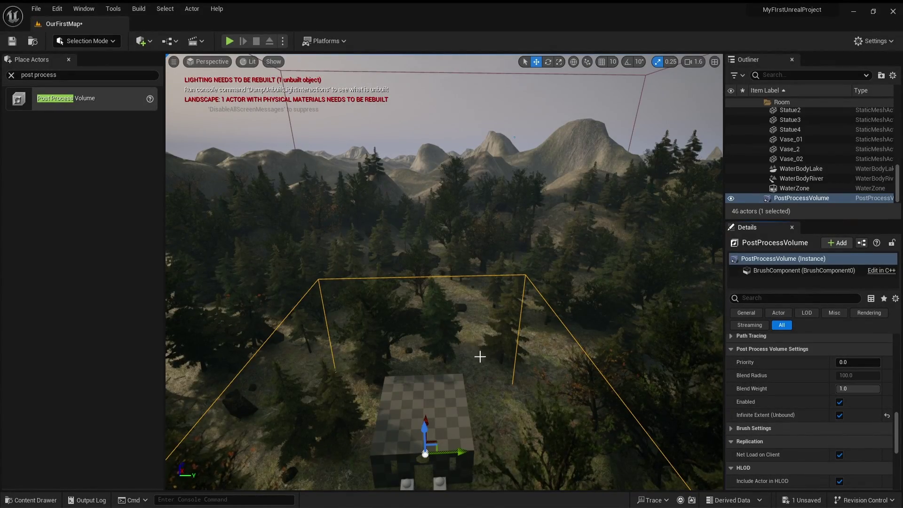
right_click_drag(480, 357, 584, 338)
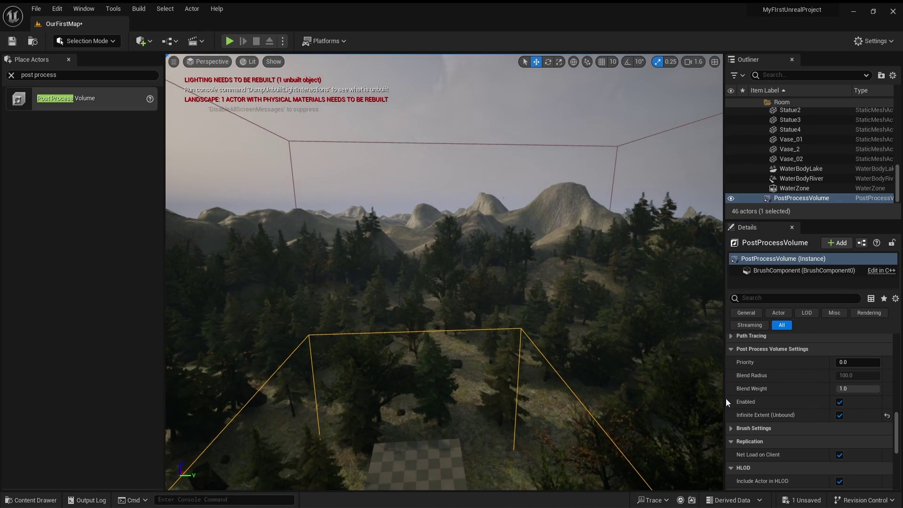
left_click(840, 415)
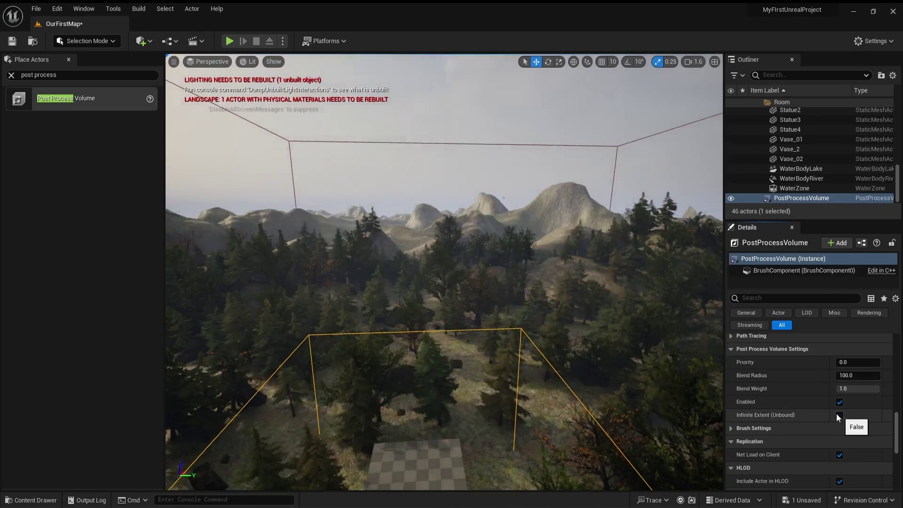
right_click_drag(518, 325, 451, 309)
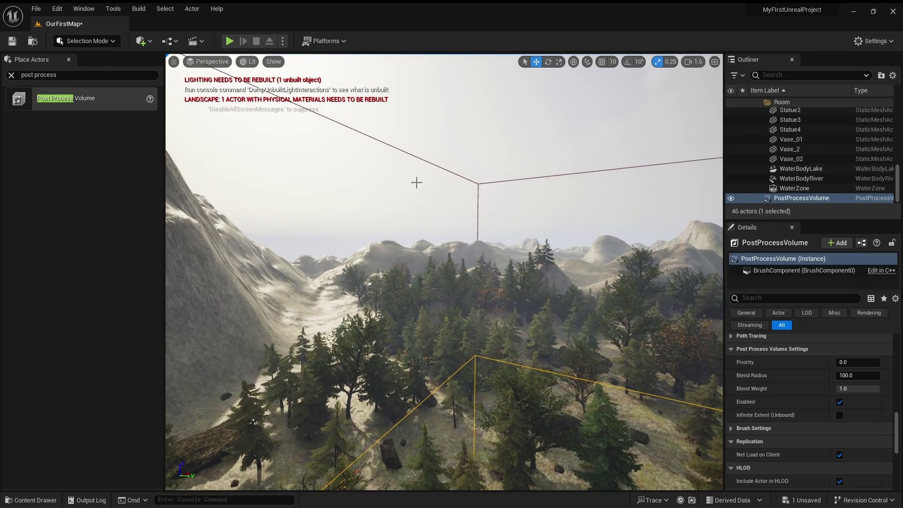
Step: Turn Infinite Extent (Unbound) back on, inspect the building and its surroundings, and look over the remaining volume settings
left_click(840, 415)
right_click_drag(502, 381, 623, 360)
key("w")
key("w")
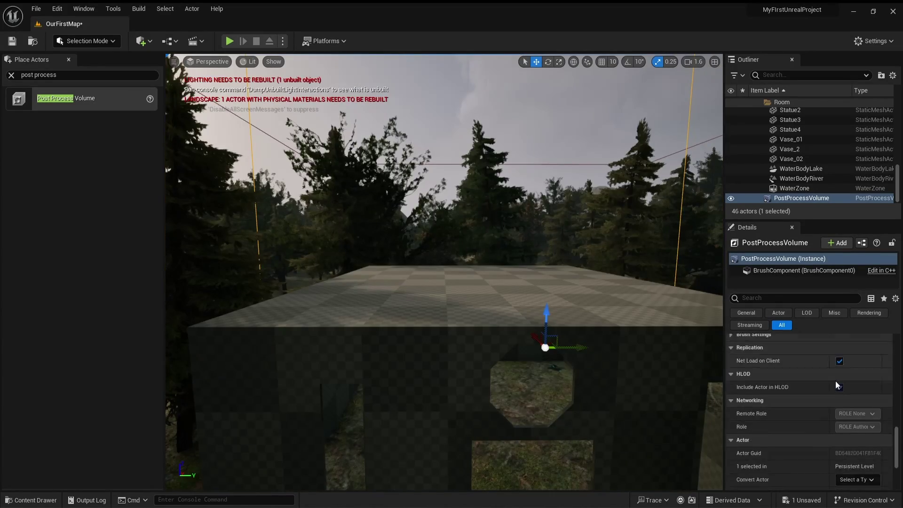
scroll(838, 378, "down", 6)
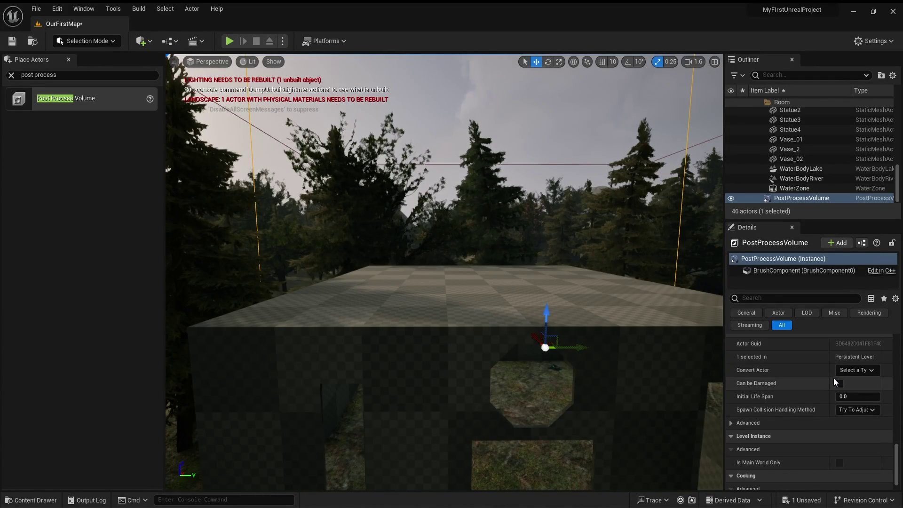
Step: Look over the volume's Actor settings, including Initial Life Span, and inspect the area around the building
scroll(828, 379, "up", 2)
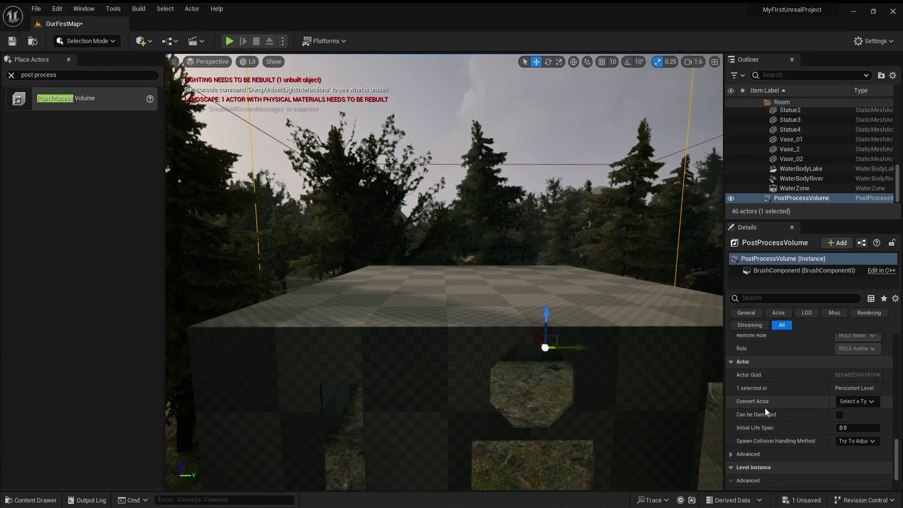
mouse_move(775, 429)
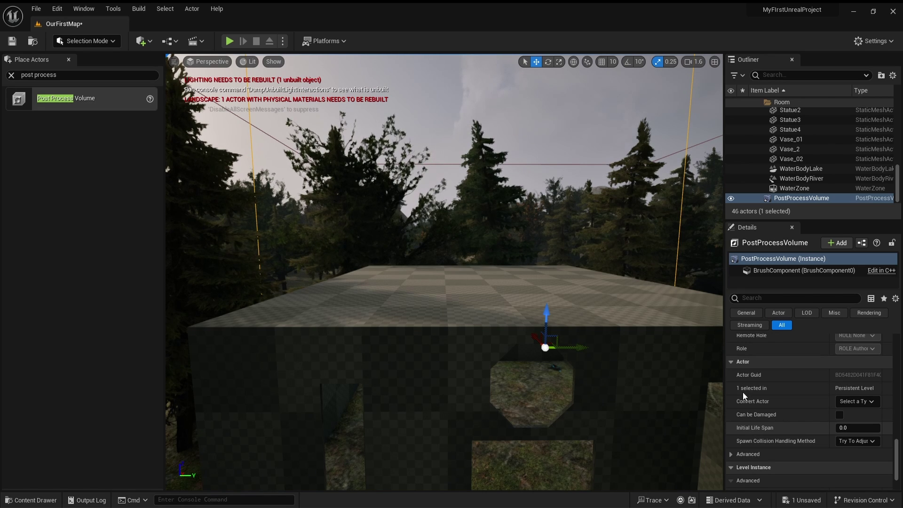
key("s")
mouse_move(621, 306)
right_mouse_down()
mouse_move(609, 296)
mouse_move(647, 301)
mouse_move(628, 301)
right_mouse_up()
key("d")
key("s")
key("w")
key("s")
left_click_drag(844, 428, 863, 428)
Step: Play the level and run the character across the grass and past the checkered building to examine the post process look in-game
left_click(230, 41)
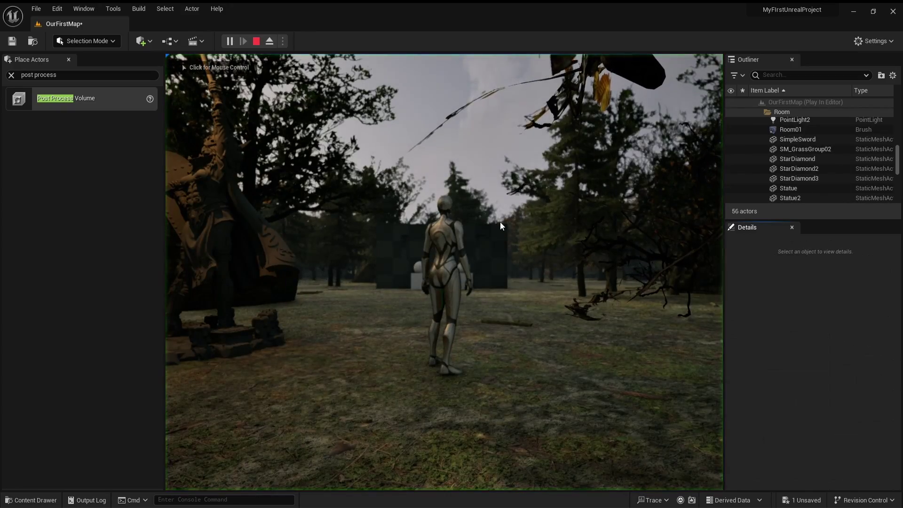
left_click(521, 200)
key("w")
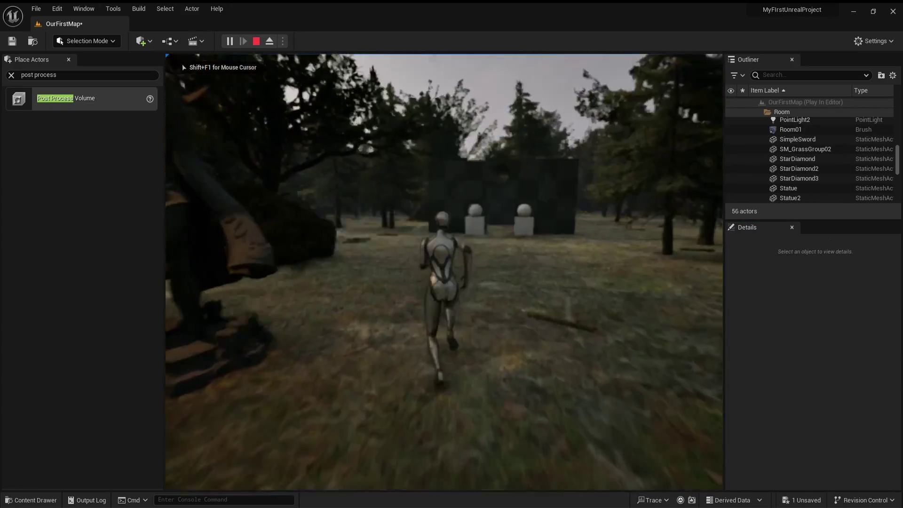
key("d")
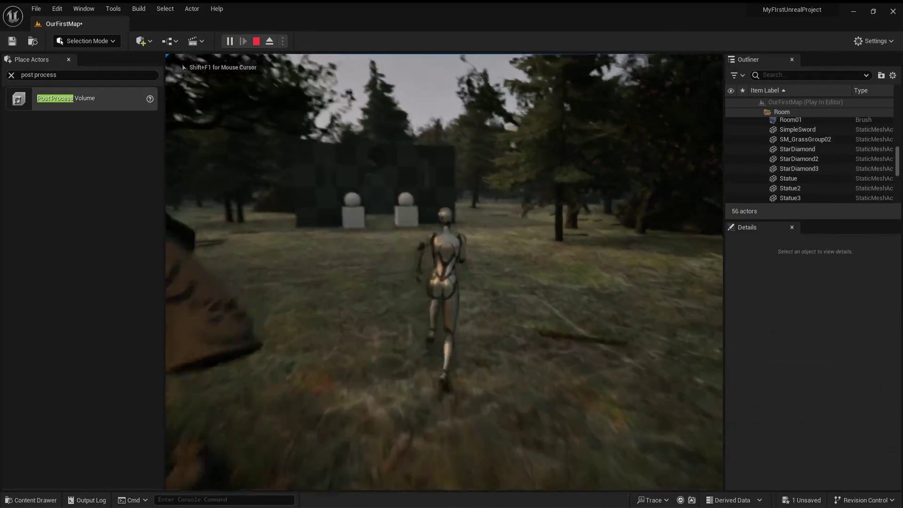
key("w")
key("d")
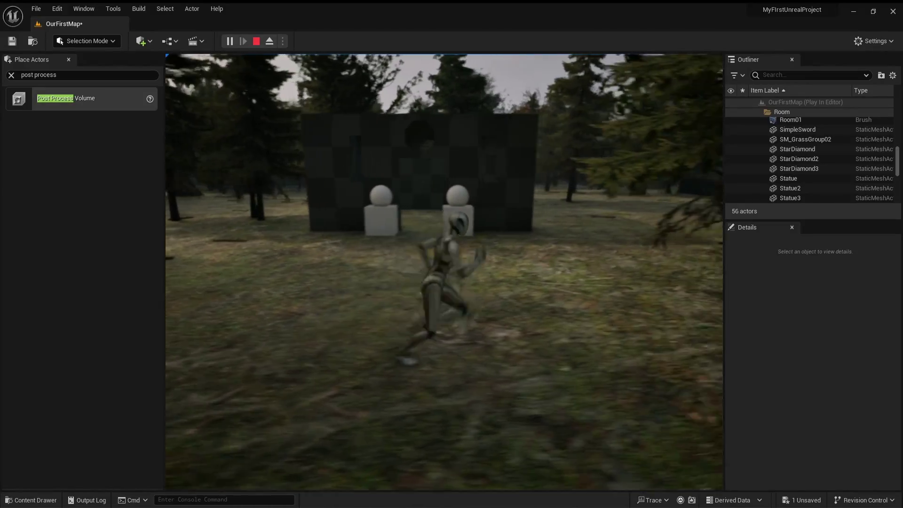
key("w")
key("d")
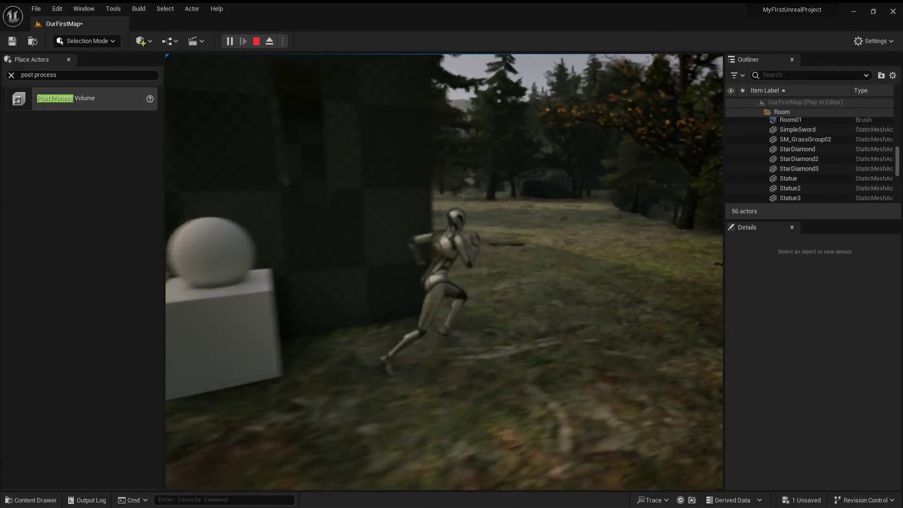
key("w")
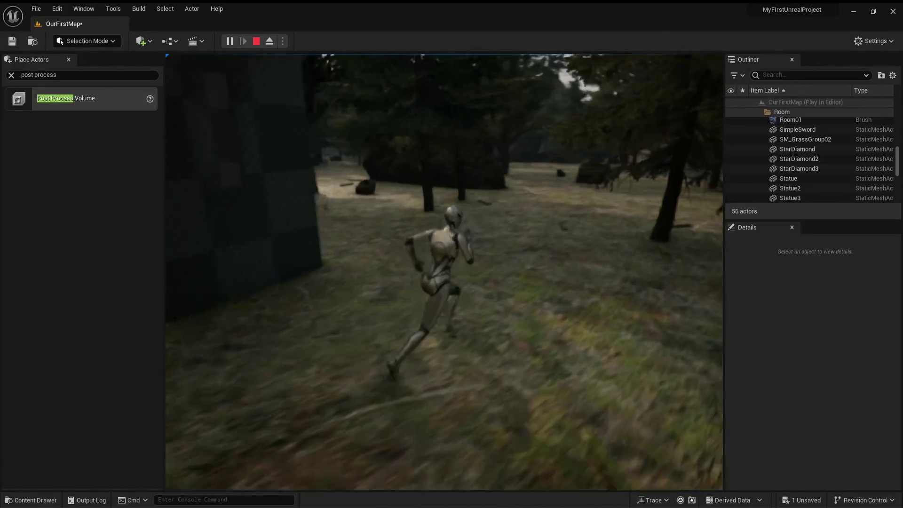